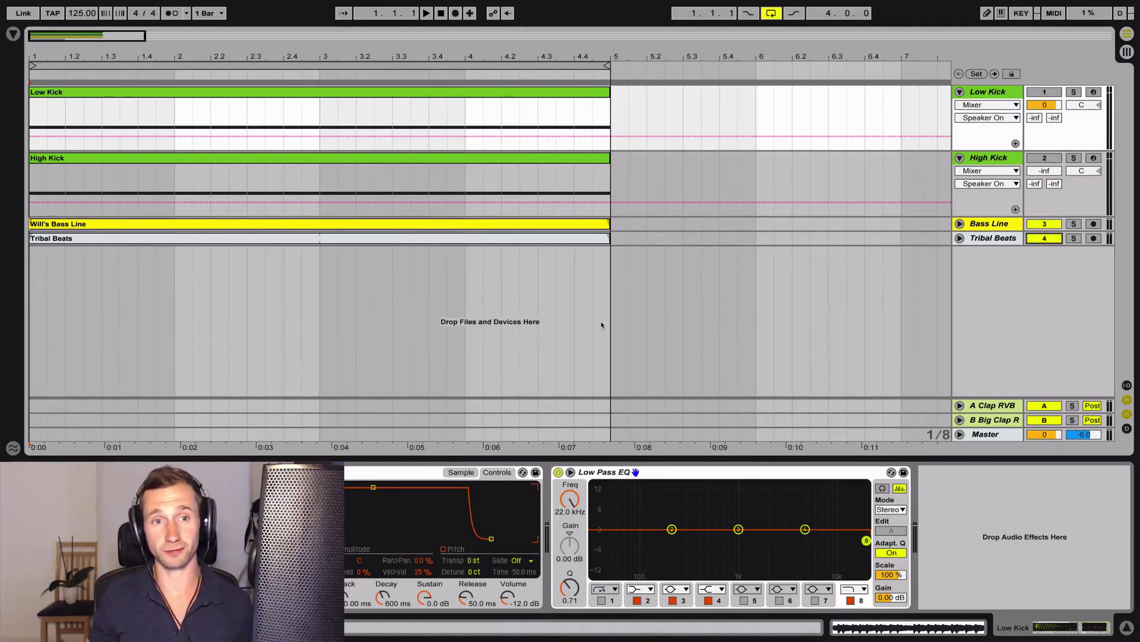
- Audition the bass line and tribal beats without the kicks, and activate the Low Kick track with its Low Pass EQ selected
{"action": "key", "text": "space"}
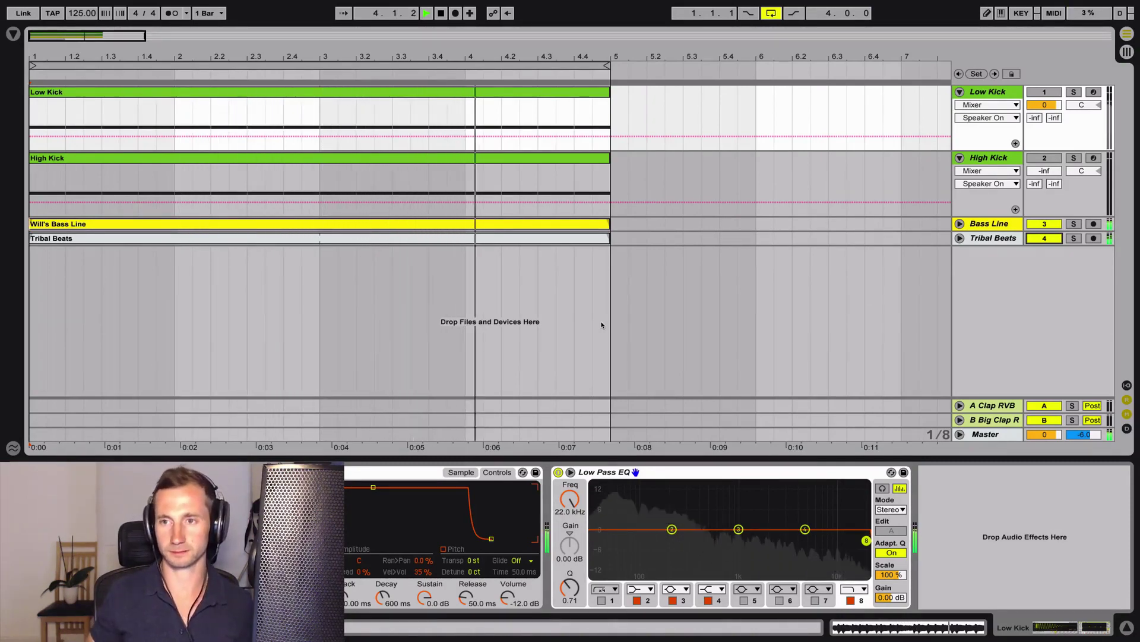
{"action": "key", "text": "space"}
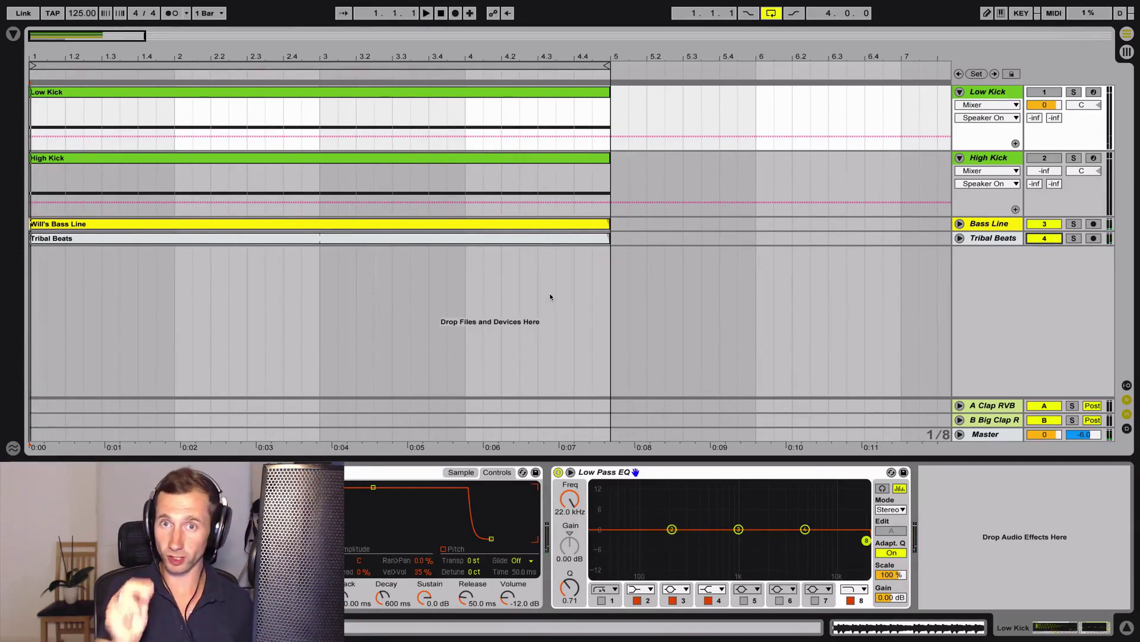
{"action": "left_click", "coordinate": [1046, 93]}
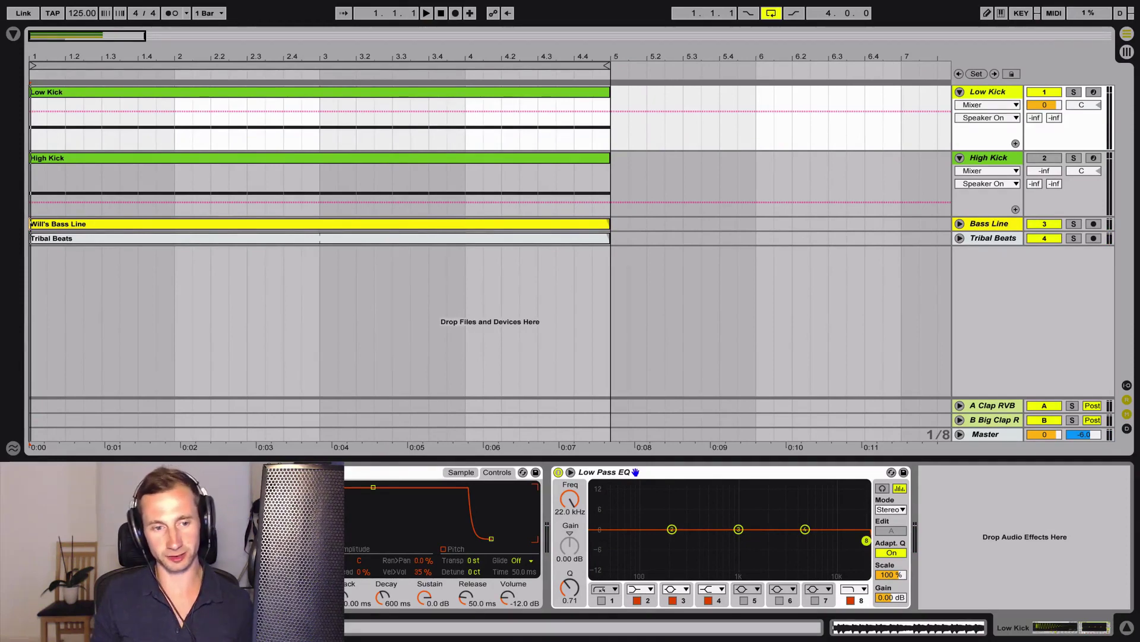
{"action": "left_click", "coordinate": [658, 475]}
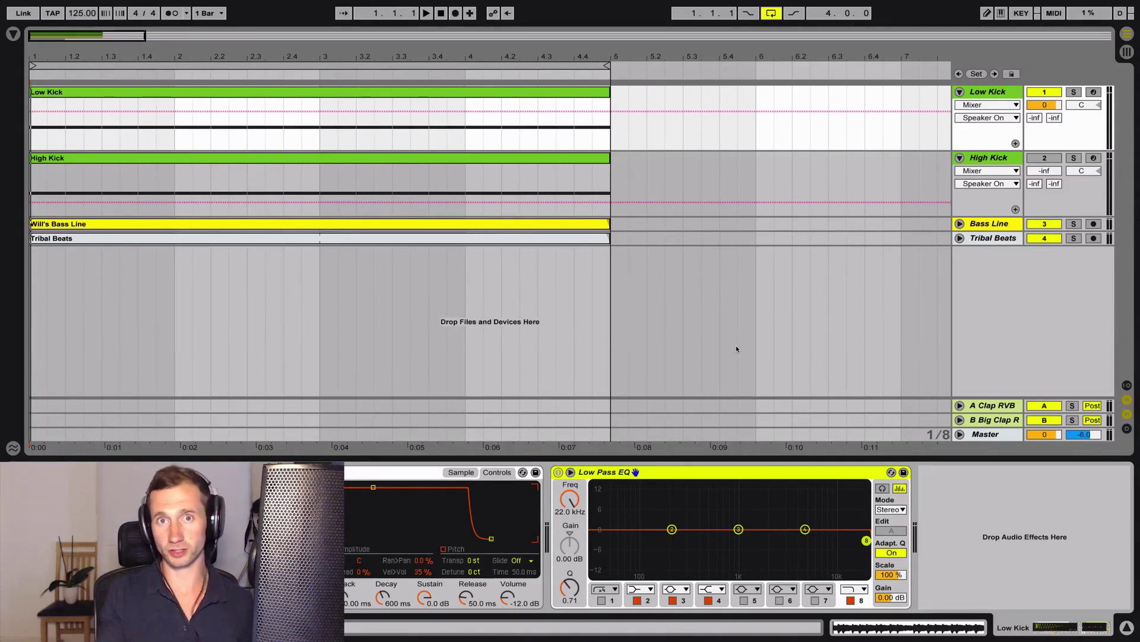
- Solo the Low Kick track and audition it, first alone and again together with the Bass Line track soloed
{"action": "left_click", "coordinate": [1072, 92]}
{"action": "key", "text": "space"}
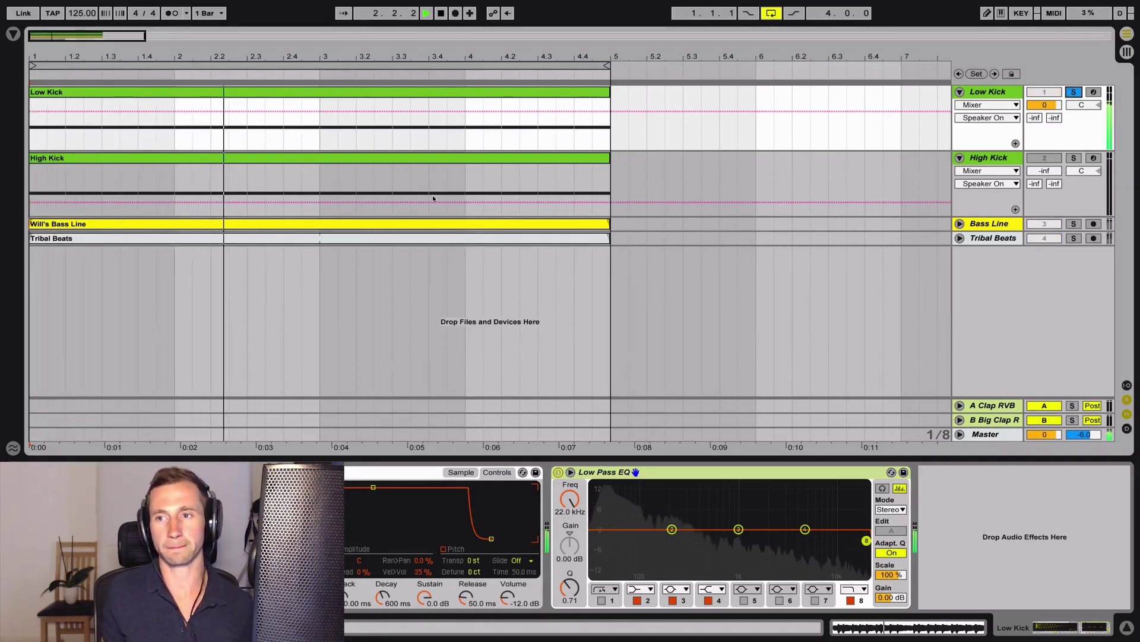
{"action": "key", "text": "space"}
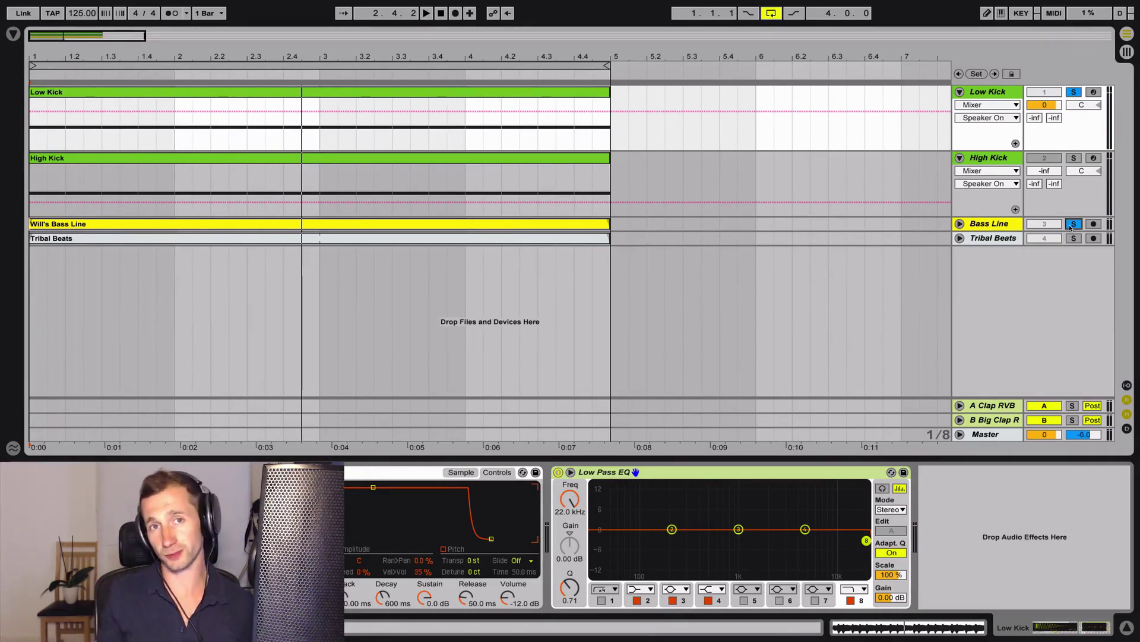
{"action": "key", "text": "space"}
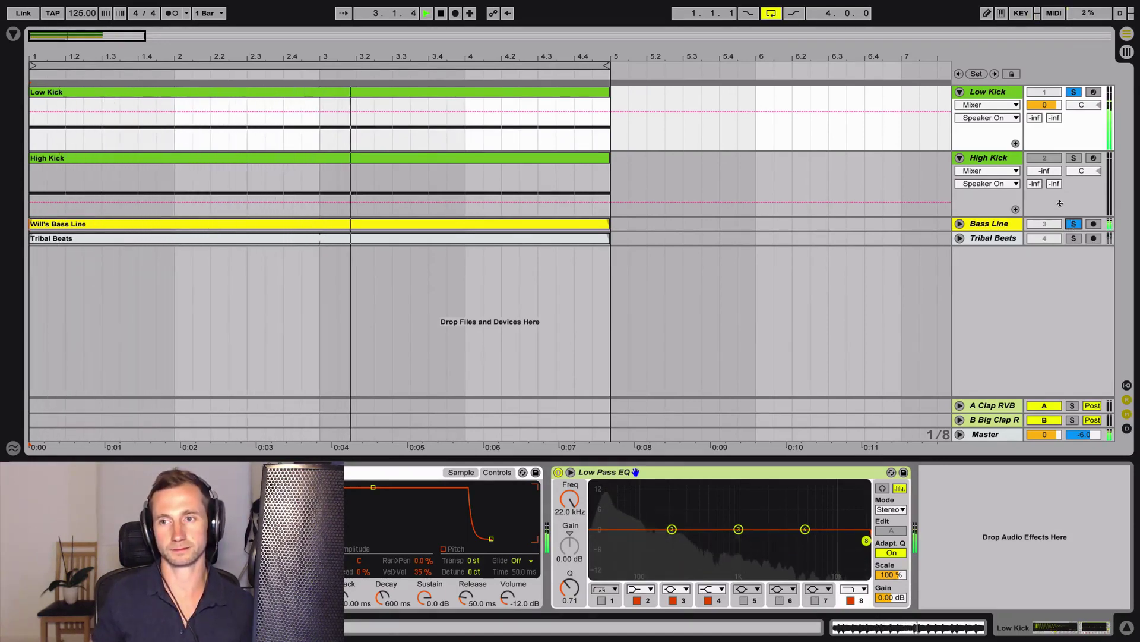
{"action": "key", "text": "space"}
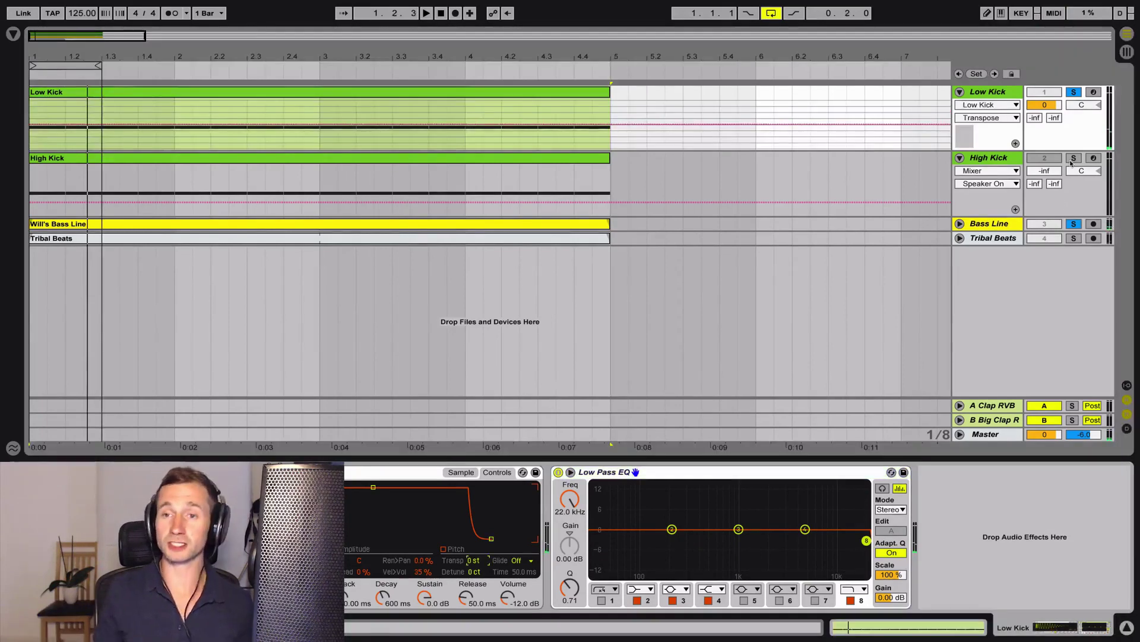
- Solo the High Kick track at 0 dB and audition it with band 1 of its High Pass EQ switched off
{"action": "left_click", "coordinate": [1073, 159]}
{"action": "left_click", "coordinate": [986, 159]}
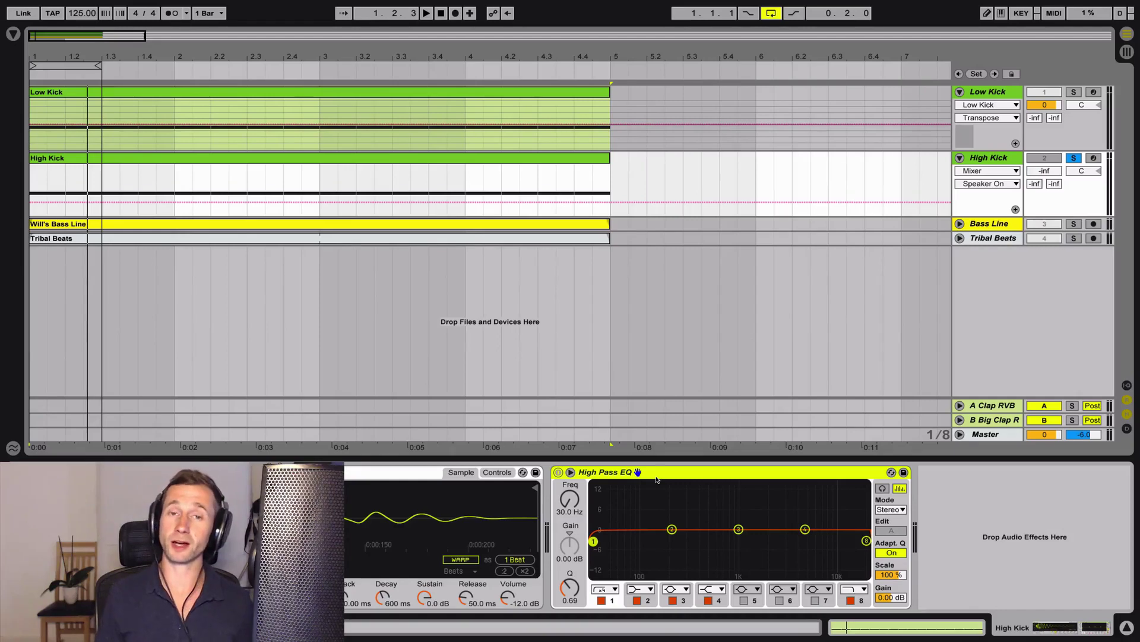
{"action": "left_click", "coordinate": [600, 599]}
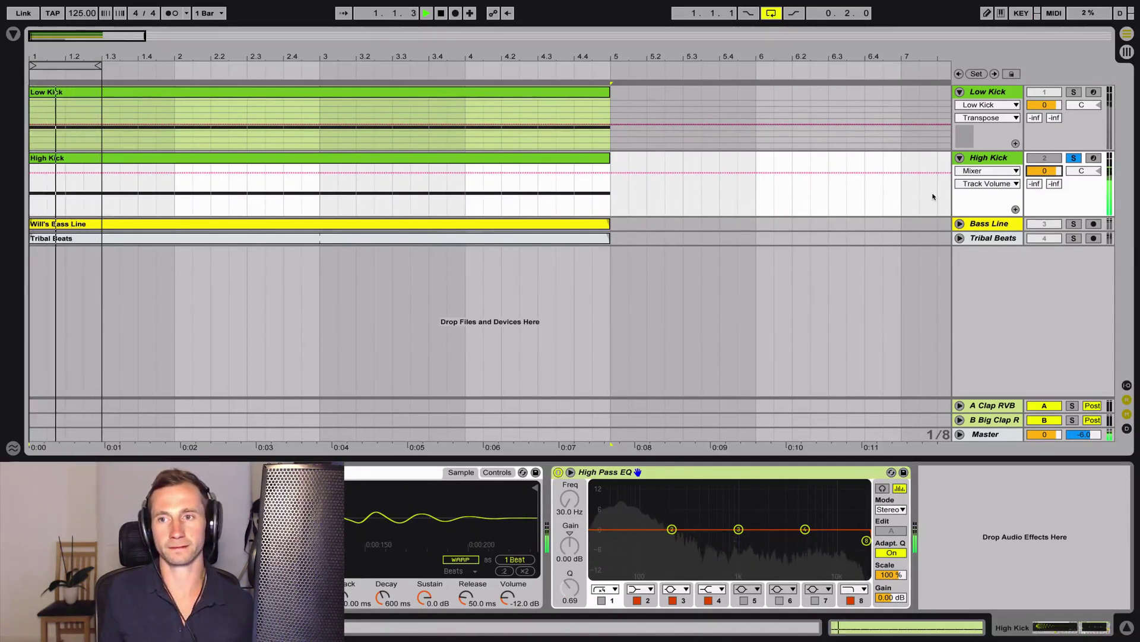
{"action": "key", "text": "space"}
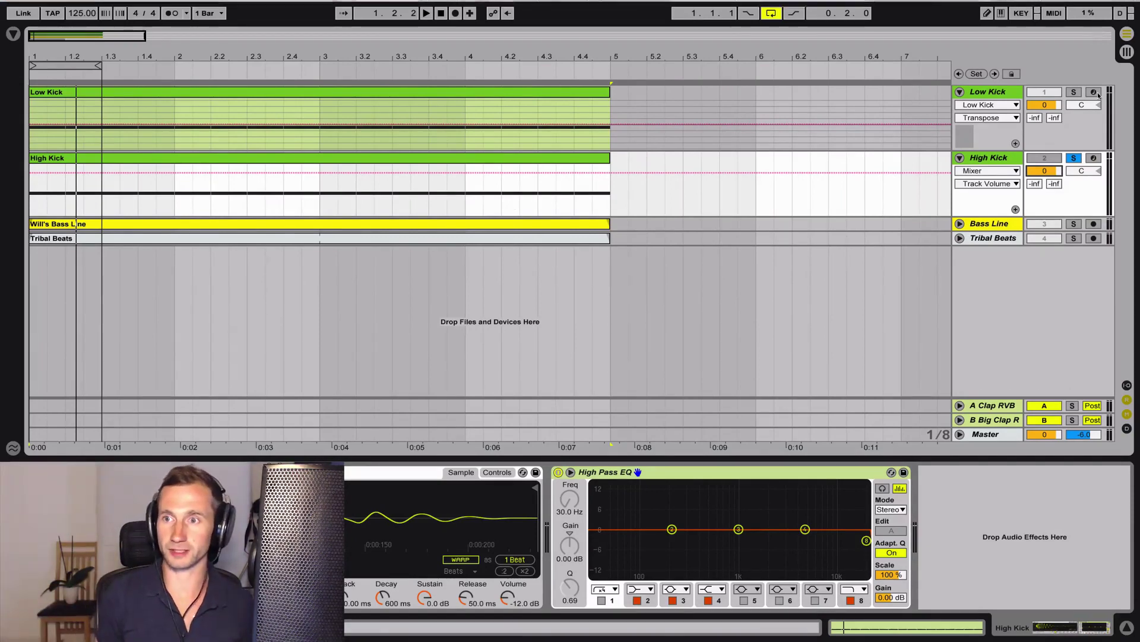
- Lower the band 8 cutoff of the Low Kick's Low Pass EQ to 411 Hz
{"action": "left_click", "coordinate": [1010, 90]}
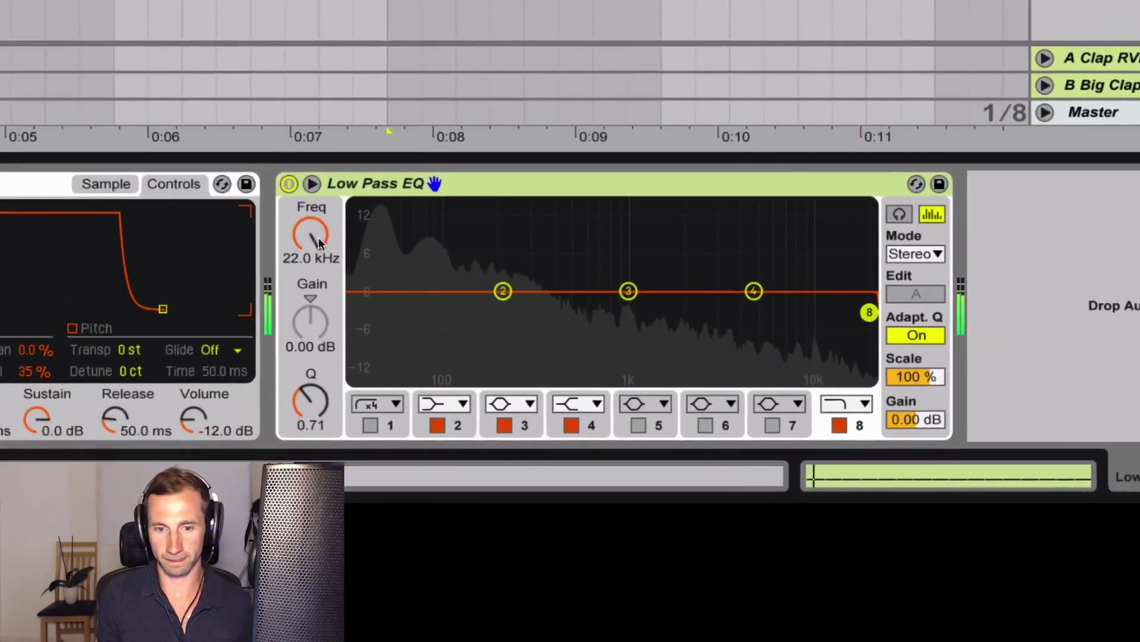
{"action": "left_click_drag", "start_coordinate": [319, 237], "coordinate": [318, 271]}
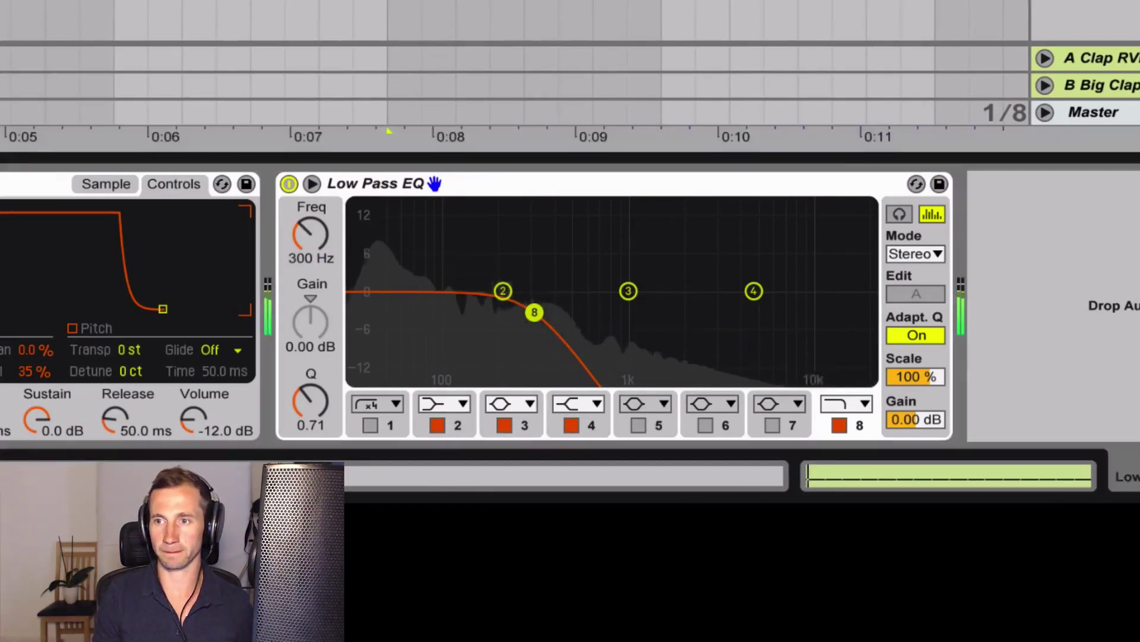
{"action": "mouse_move", "coordinate": [317, 256]}
{"action": "left_mouse_down"}
{"action": "mouse_move", "coordinate": [318, 276]}
{"action": "mouse_move", "coordinate": [314, 237]}
{"action": "left_mouse_up"}
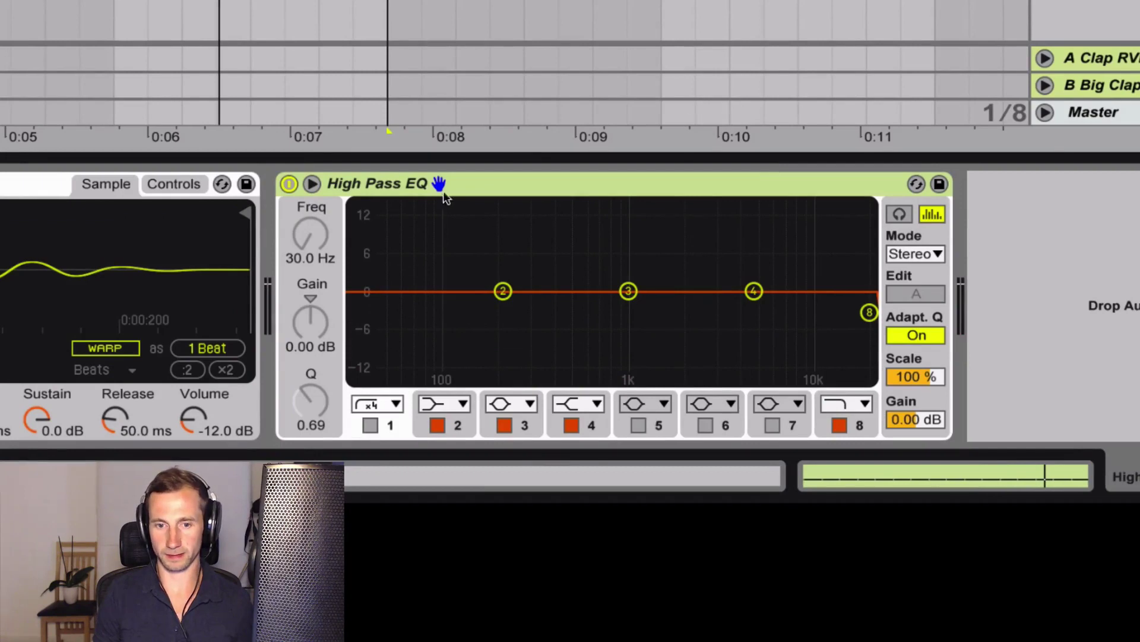
- Set the High Kick's High Pass EQ to a band 1 low cut at 334 Hz with the gentler non-x4 slope, and disable band 8
{"action": "left_click", "coordinate": [370, 426]}
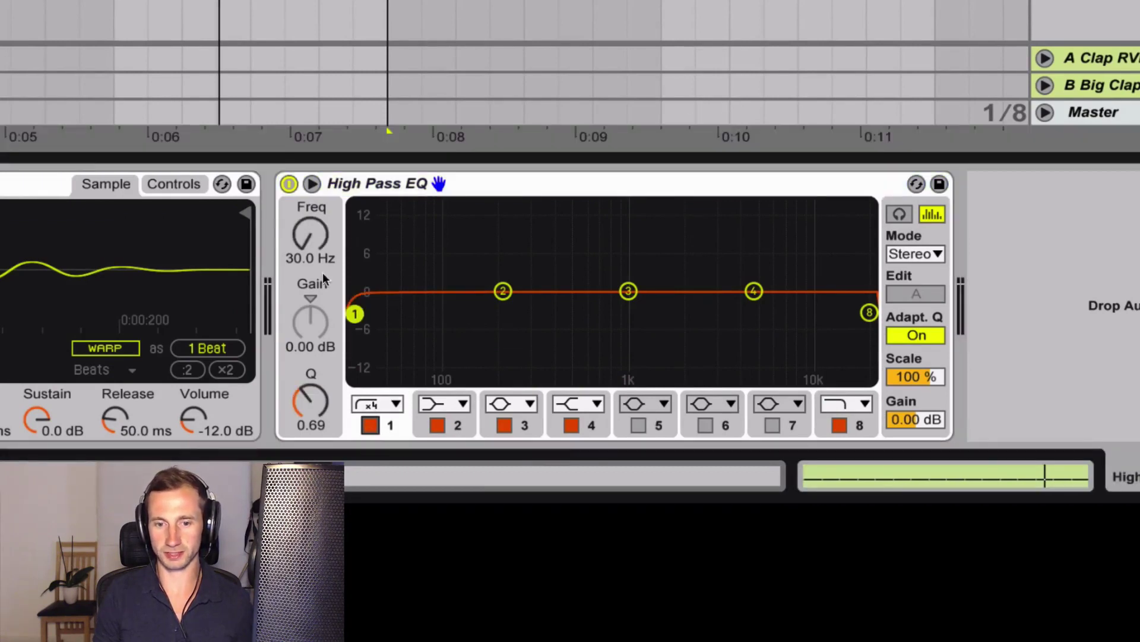
{"action": "left_click", "coordinate": [840, 425]}
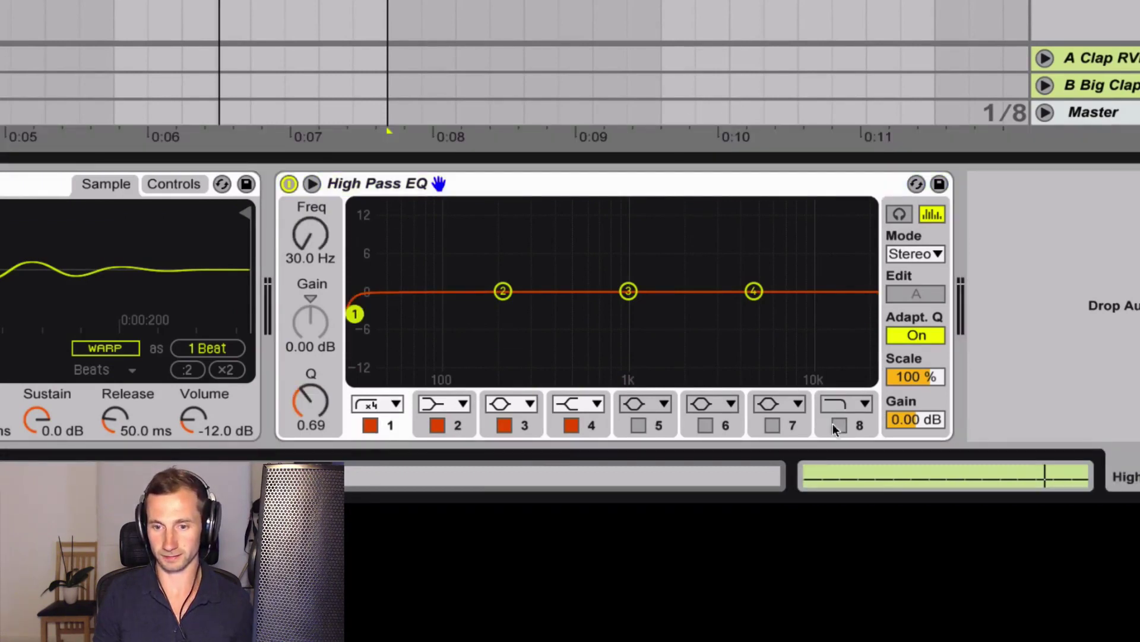
{"action": "left_click_drag", "start_coordinate": [300, 247], "coordinate": [300, 217]}
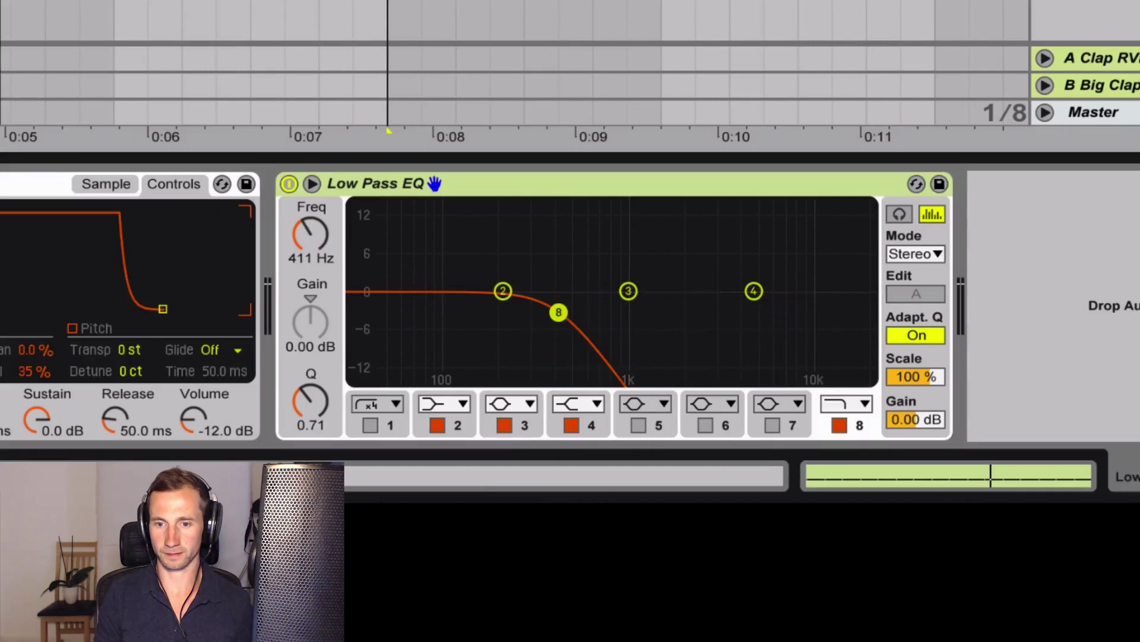
{"action": "key", "text": "space"}
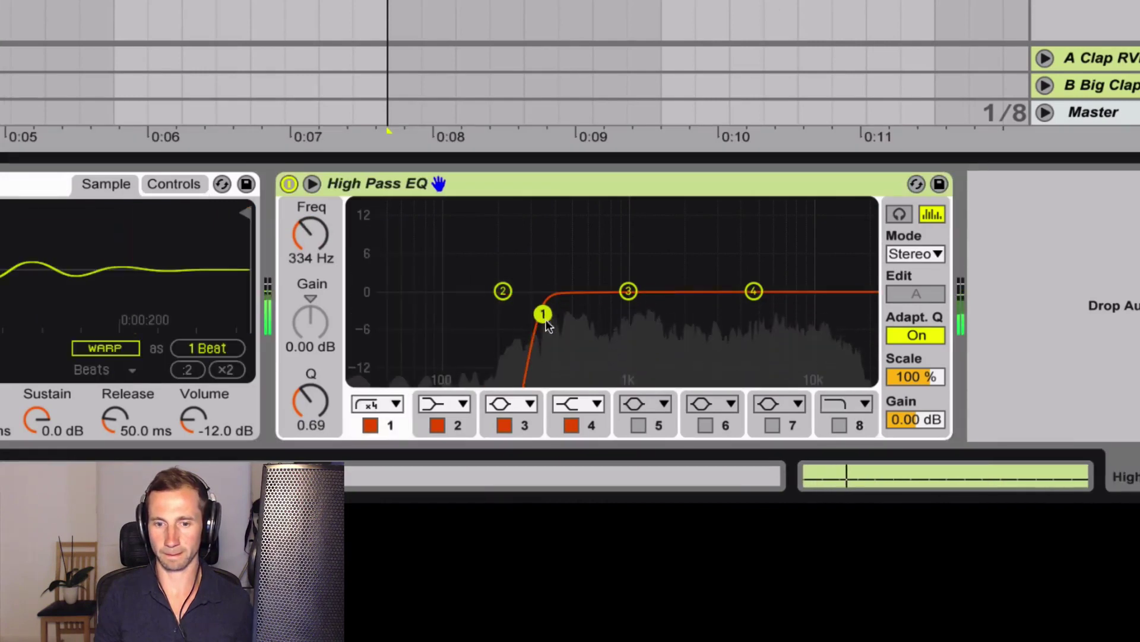
{"action": "left_click", "coordinate": [398, 406]}
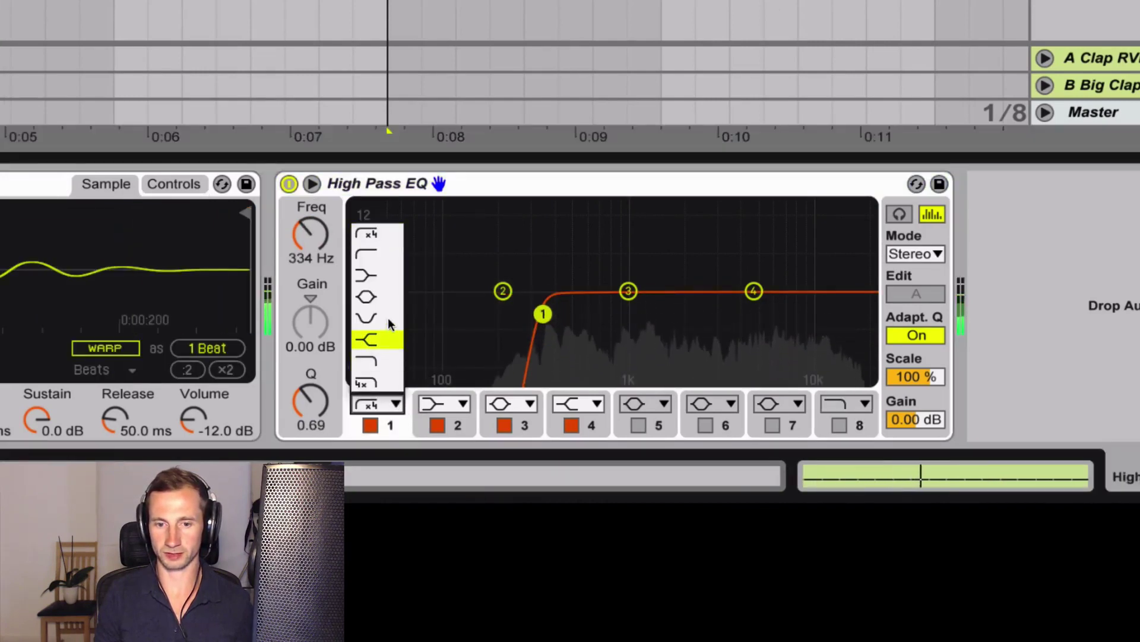
{"action": "left_click", "coordinate": [368, 254]}
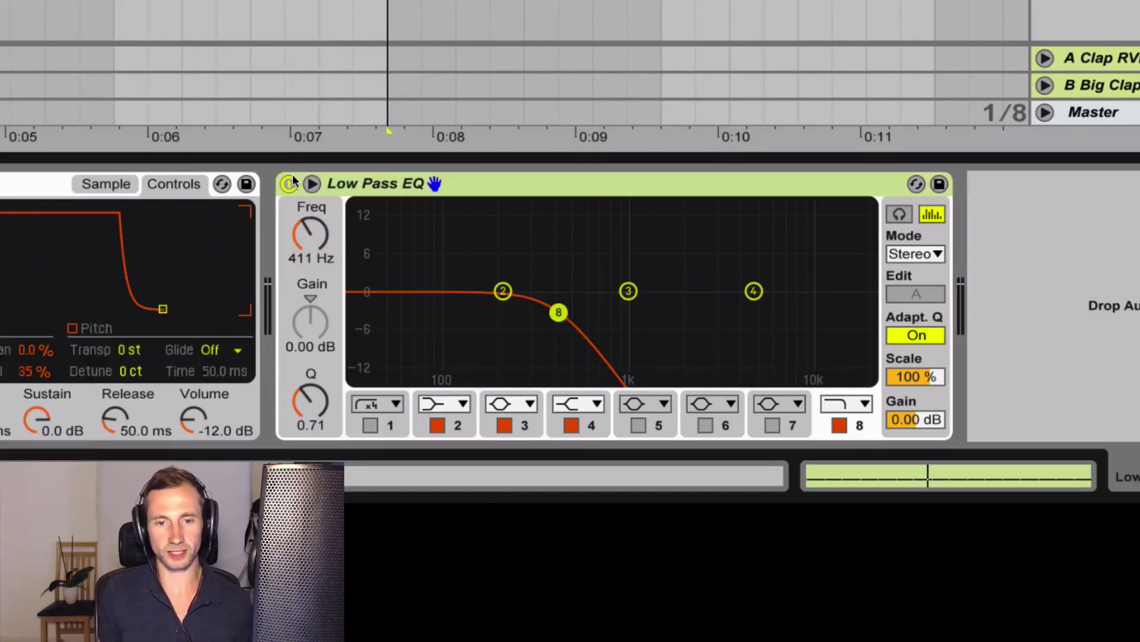
- Compare the kicks with their EQs bypassed and active, and solo the Bass Line and Tribal Beats tracks alongside them
{"action": "left_click", "coordinate": [290, 183]}
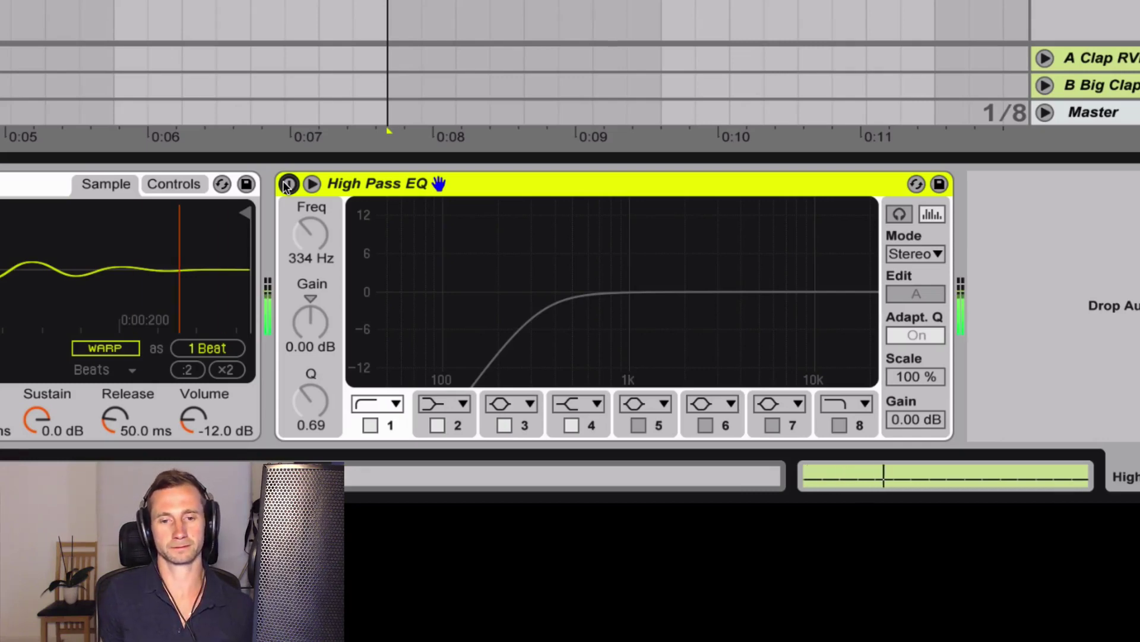
{"action": "left_click", "coordinate": [287, 185]}
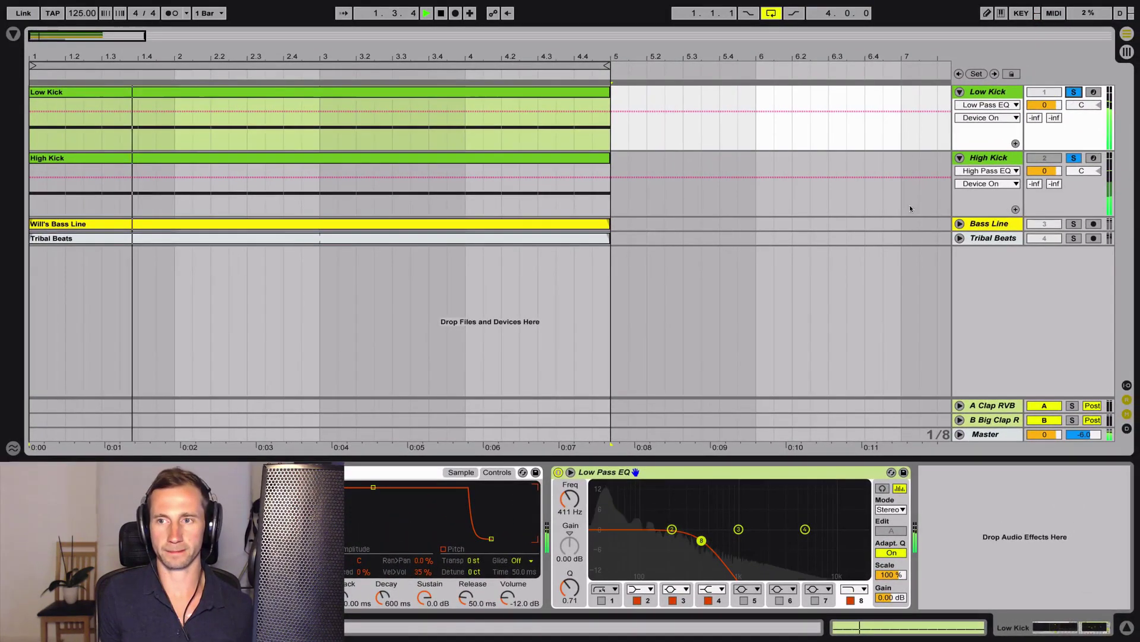
{"action": "left_click", "coordinate": [1074, 223]}
{"action": "left_click", "coordinate": [1074, 238]}
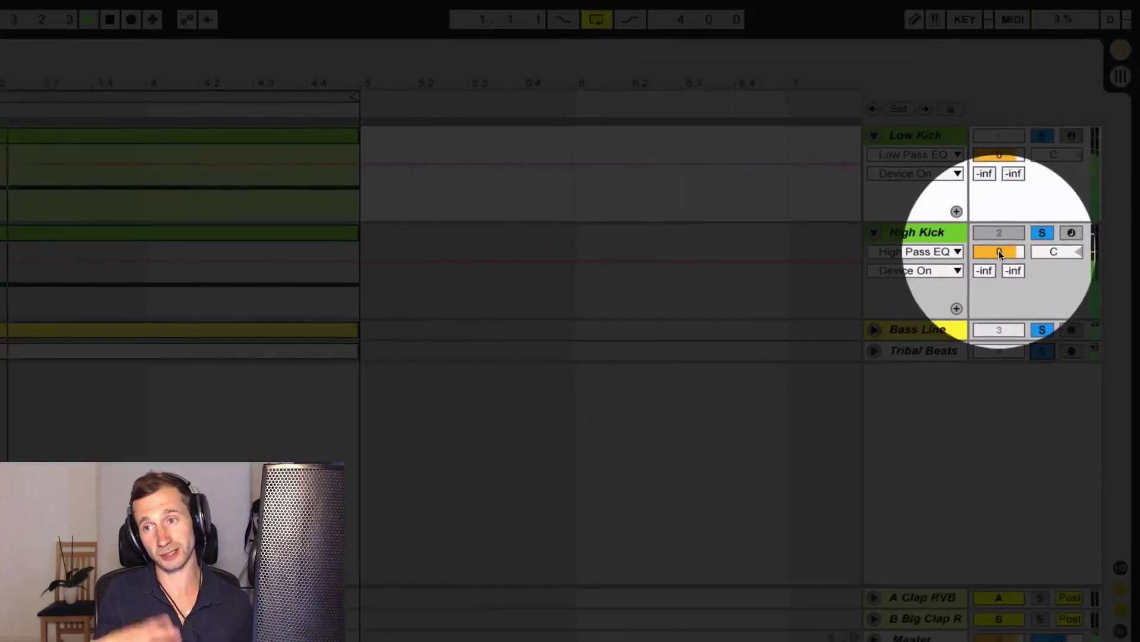
- Balance the layers with Low Kick at 4.7 dB and High Kick at 3.2 dB, and adjust the High Pass EQ frequency
{"action": "left_click_drag", "start_coordinate": [999, 254], "coordinate": [1000, 309]}
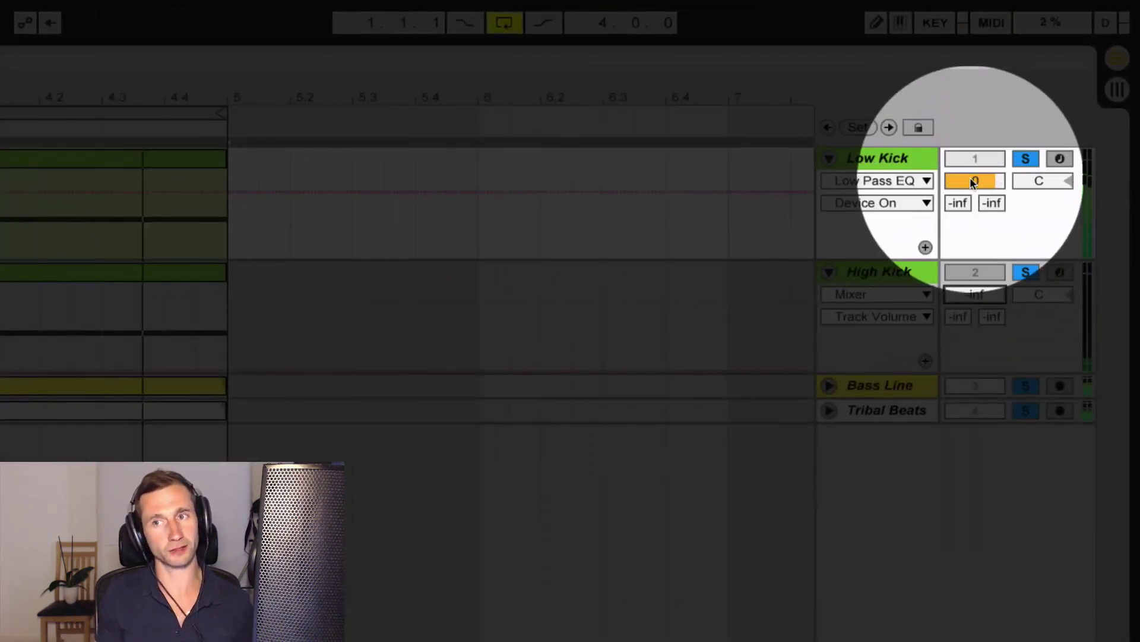
{"action": "left_click_drag", "start_coordinate": [975, 180], "coordinate": [975, 170]}
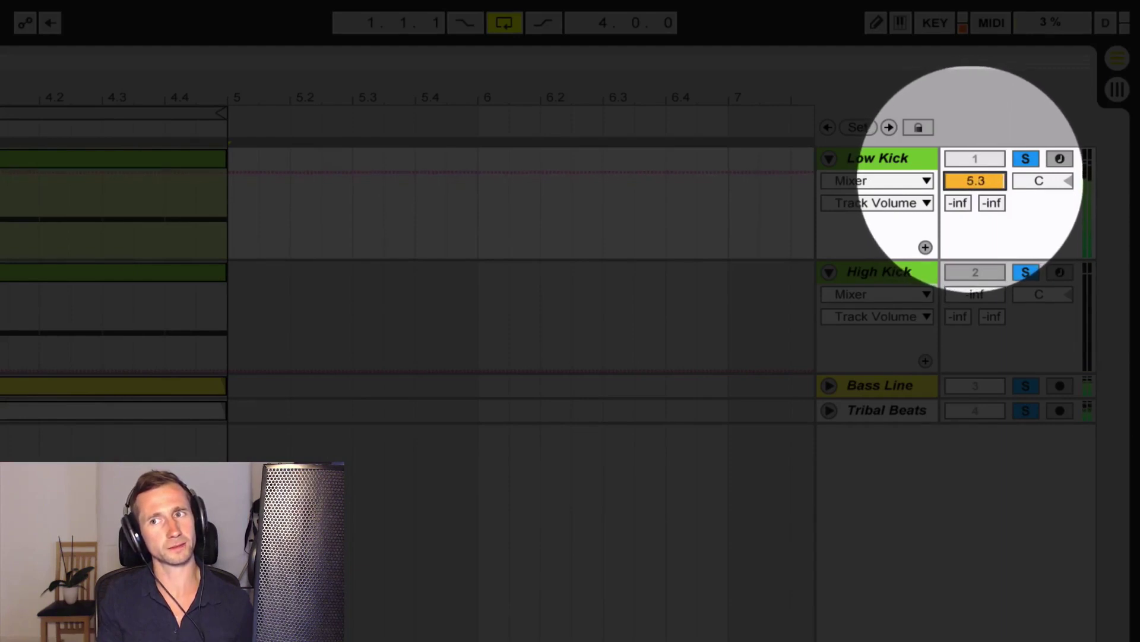
{"action": "left_click_drag", "start_coordinate": [975, 294], "coordinate": [975, 270]}
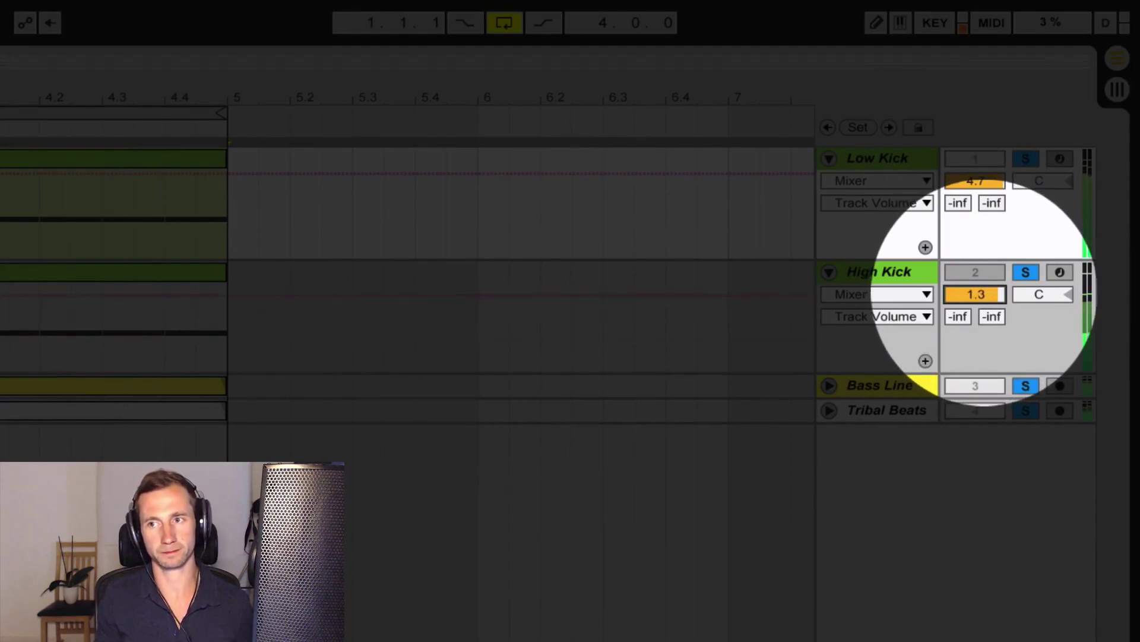
{"action": "left_click_drag", "start_coordinate": [950, 294], "coordinate": [946, 283]}
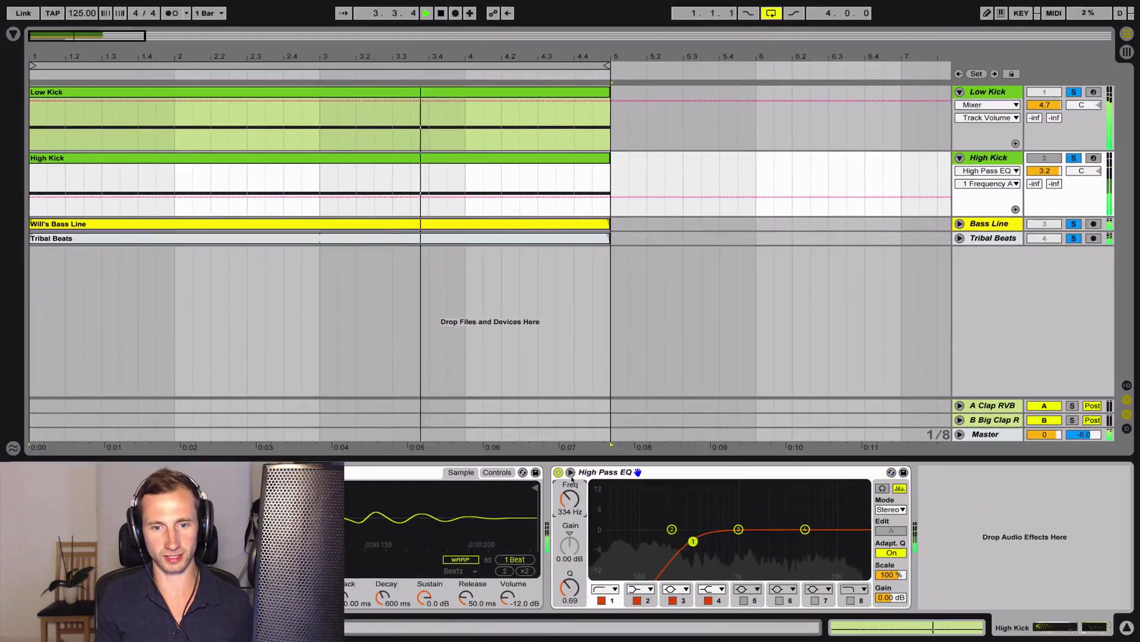
{"action": "left_click_drag", "start_coordinate": [569, 498], "coordinate": [565, 523]}
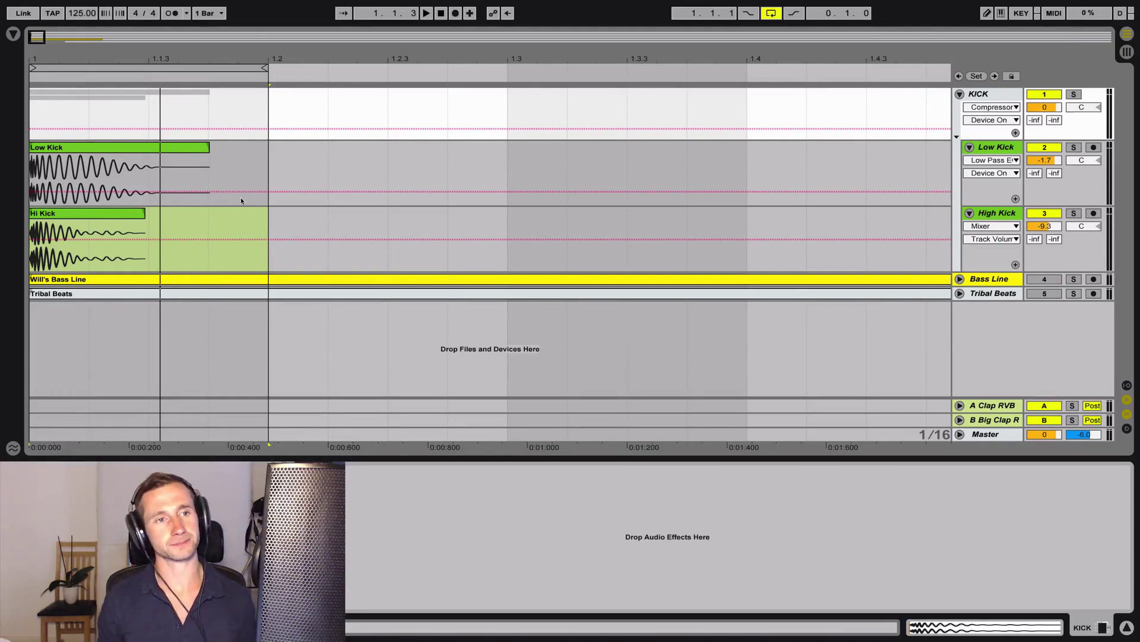
- Audition the layered Low Kick and Hi Kick clips of the KICK group over the one-beat loop
{"action": "left_click_drag", "start_coordinate": [98, 55], "coordinate": [99, 58]}
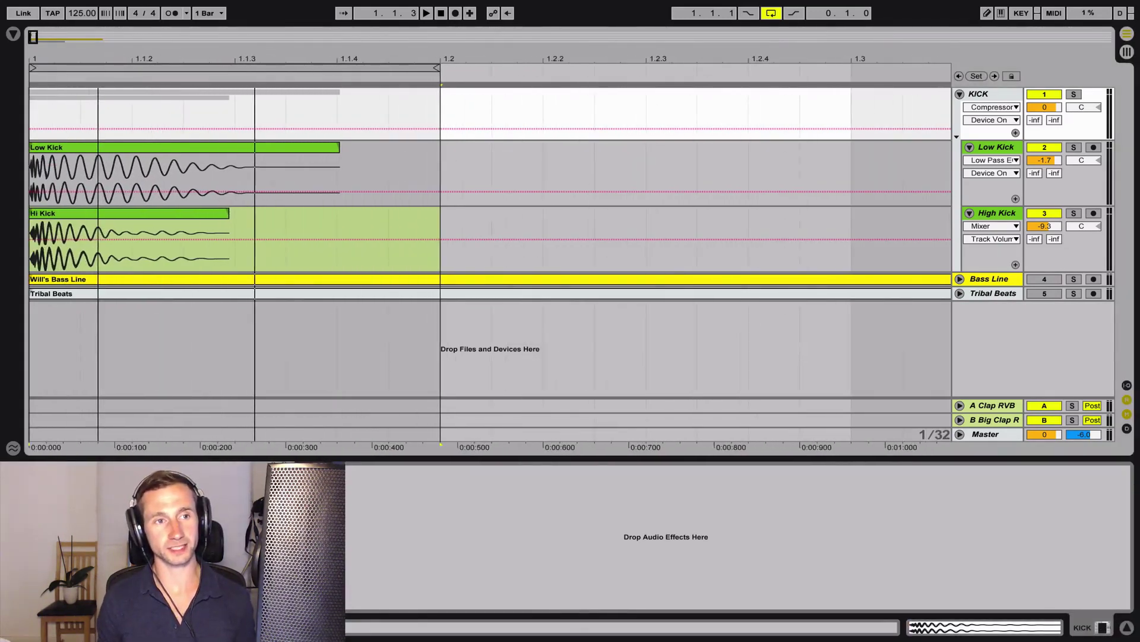
{"action": "key", "text": "space"}
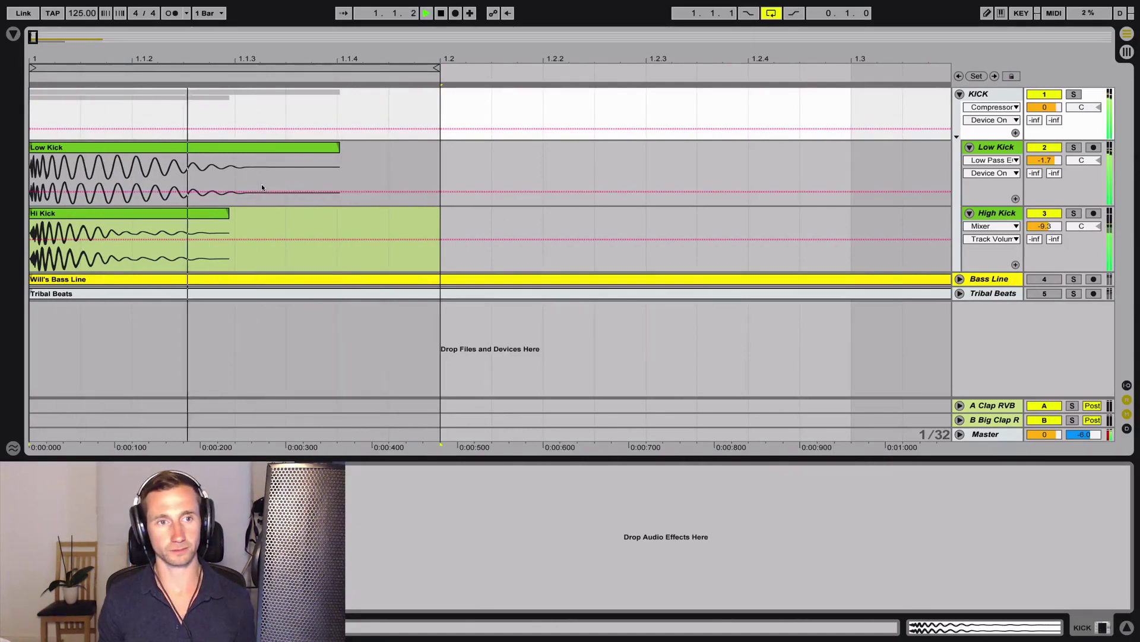
{"action": "key", "text": "space"}
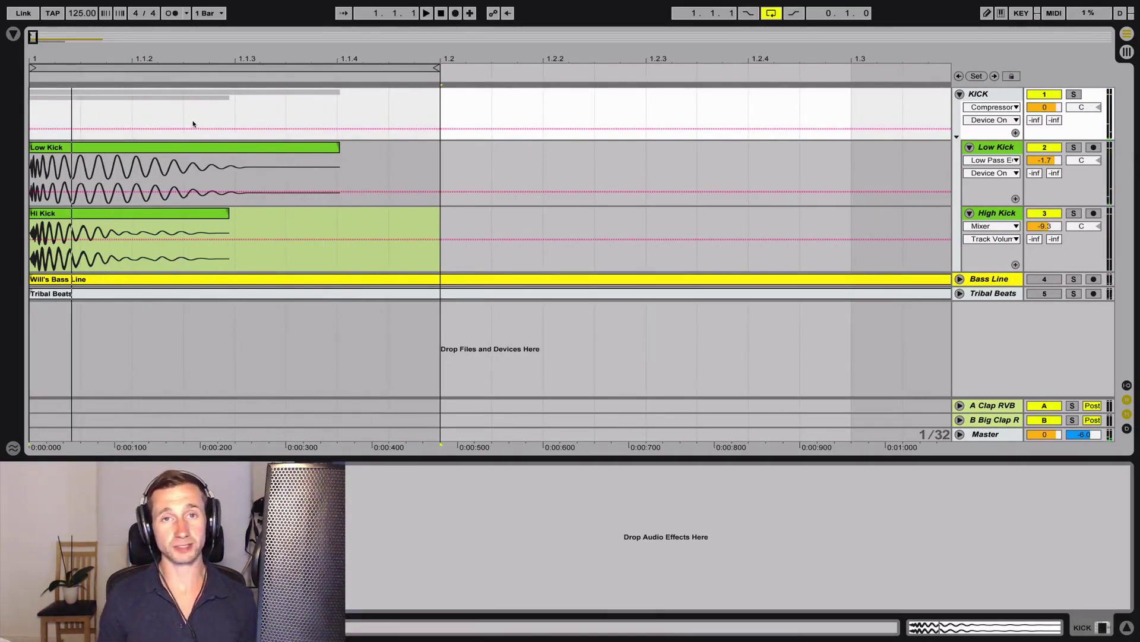
- Show the fades on the Low Kick and Hi Kick clips, and select the Low Kick track
{"action": "left_click", "coordinate": [41, 146]}
{"action": "right_click", "coordinate": [42, 147]}
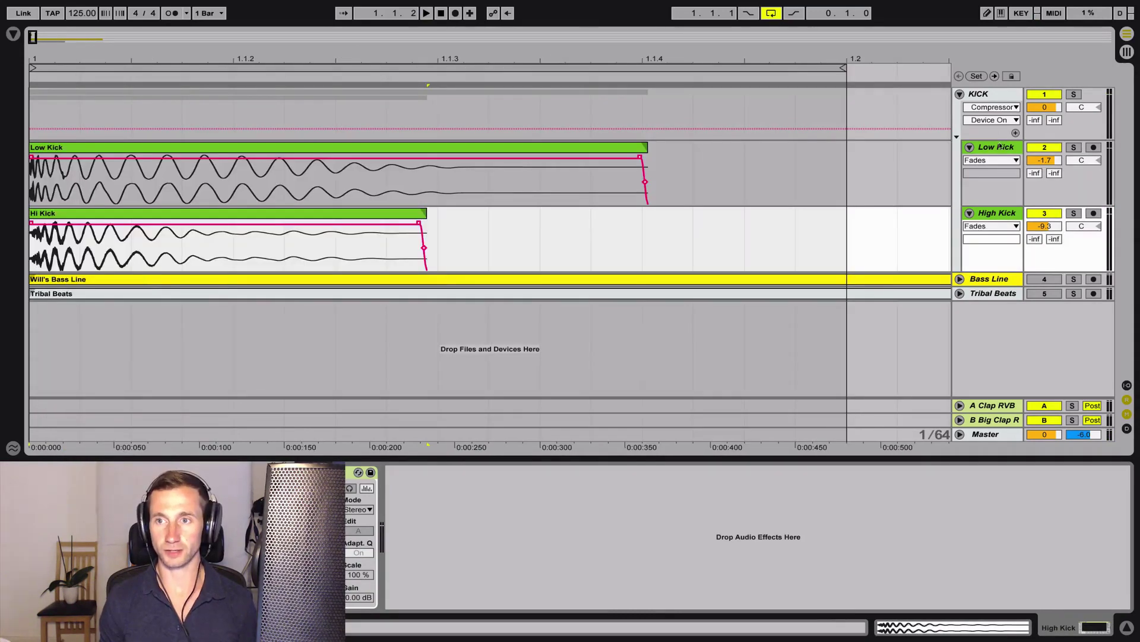
{"action": "left_click", "coordinate": [1000, 146]}
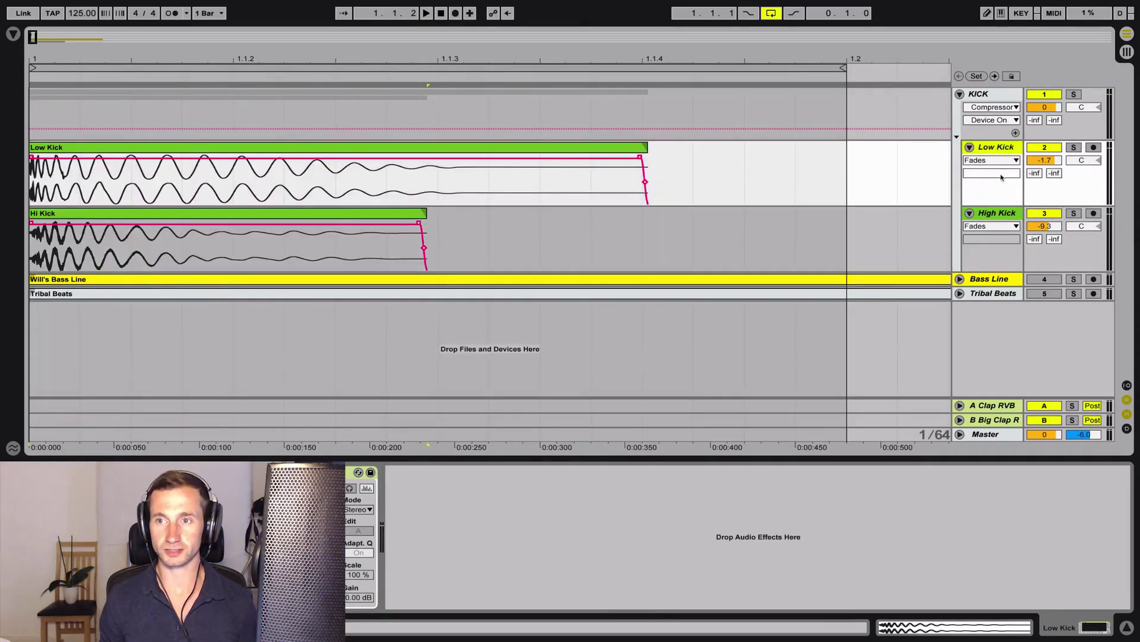
{"action": "left_click", "coordinate": [996, 222]}
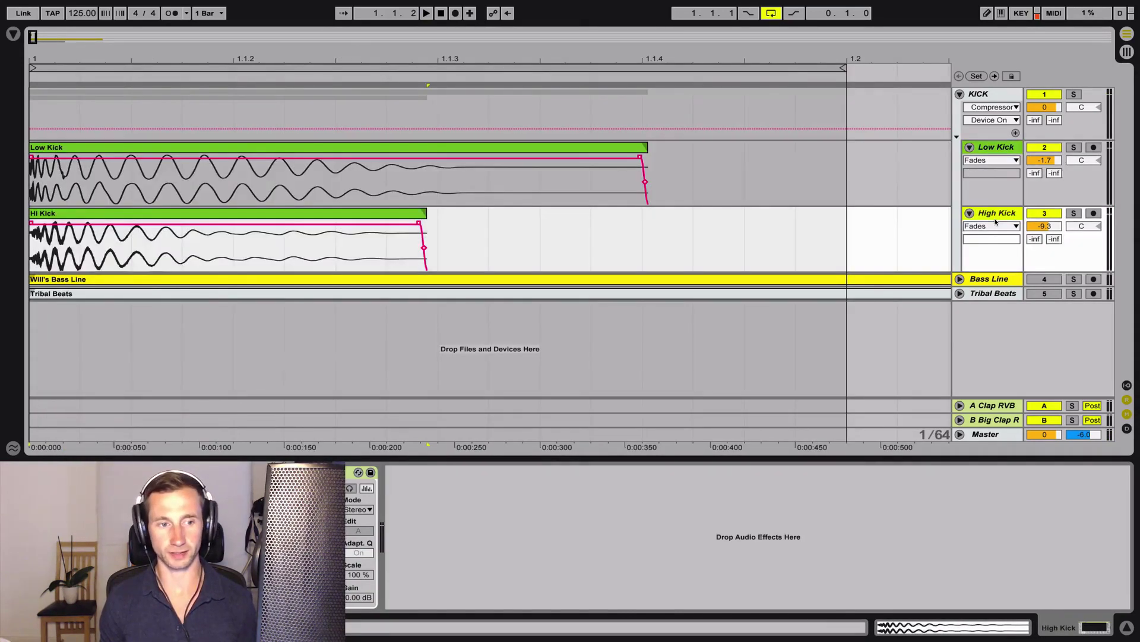
{"action": "left_click", "coordinate": [996, 146]}
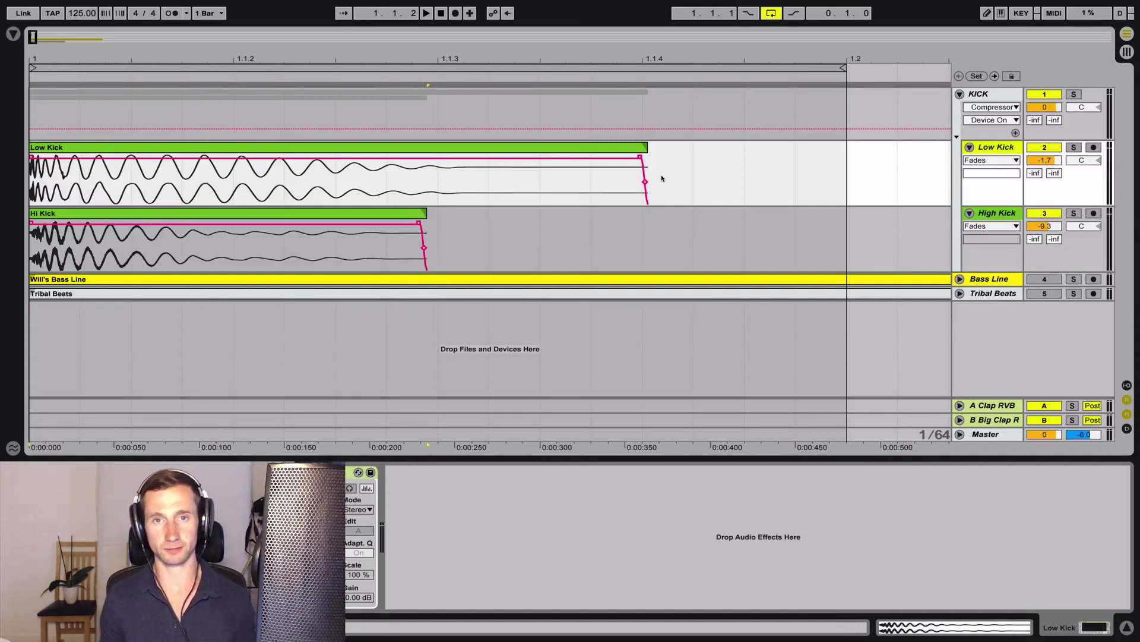
- Cut the tail off the Low Kick clip so it ends at about 0.2 seconds, and audition the shortened kick over the loop
{"action": "key", "text": "space"}
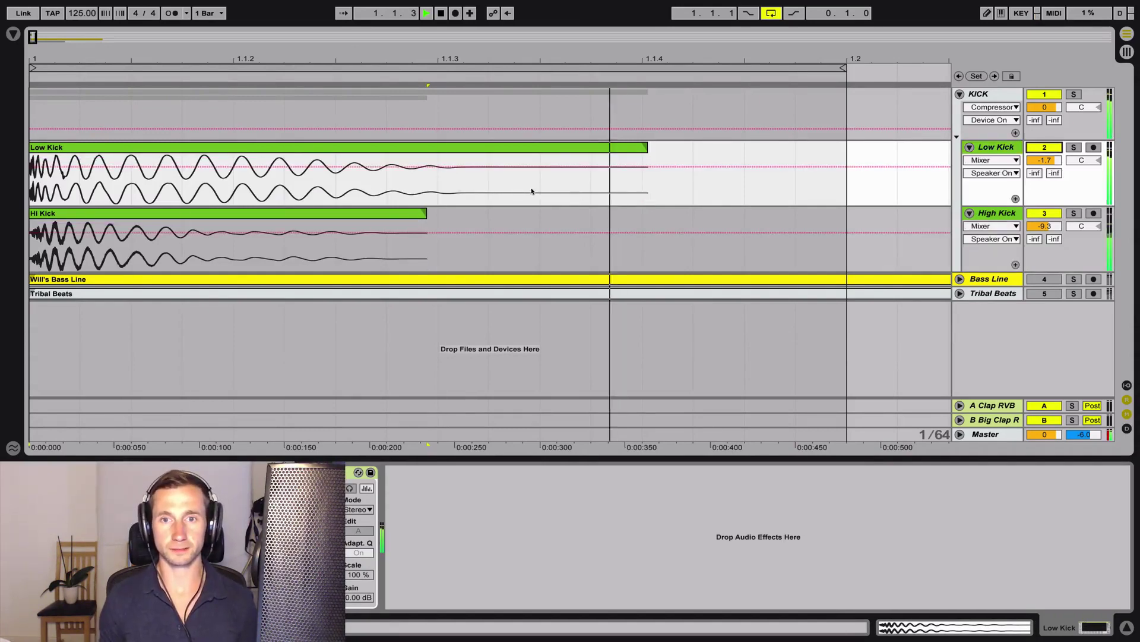
{"action": "left_click", "coordinate": [438, 183]}
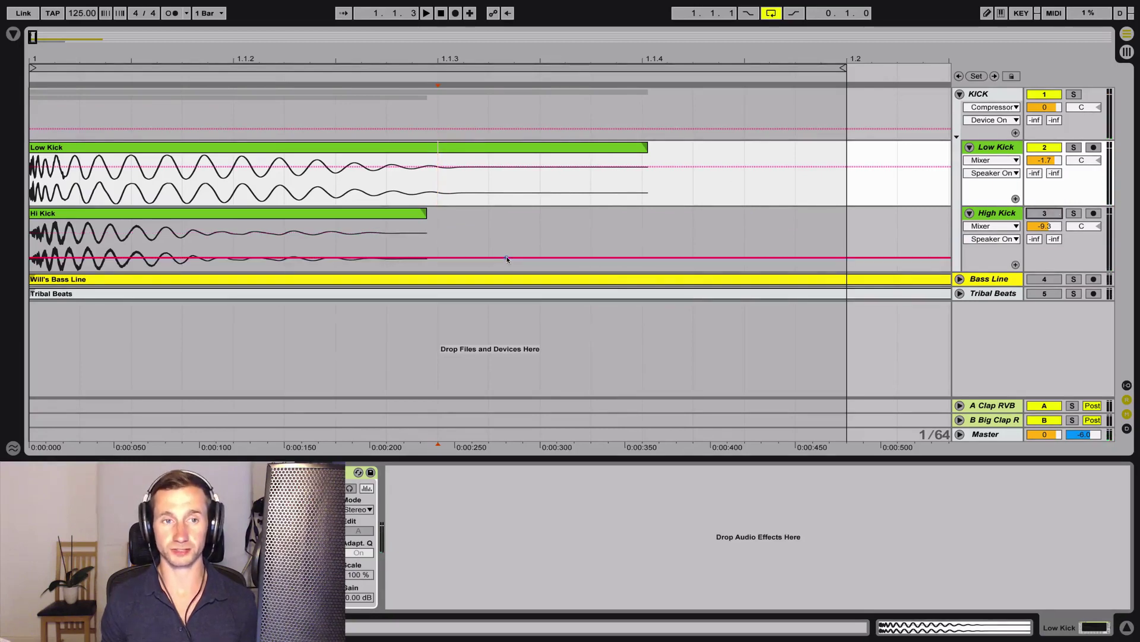
{"action": "left_click", "coordinate": [682, 184], "text": "shift"}
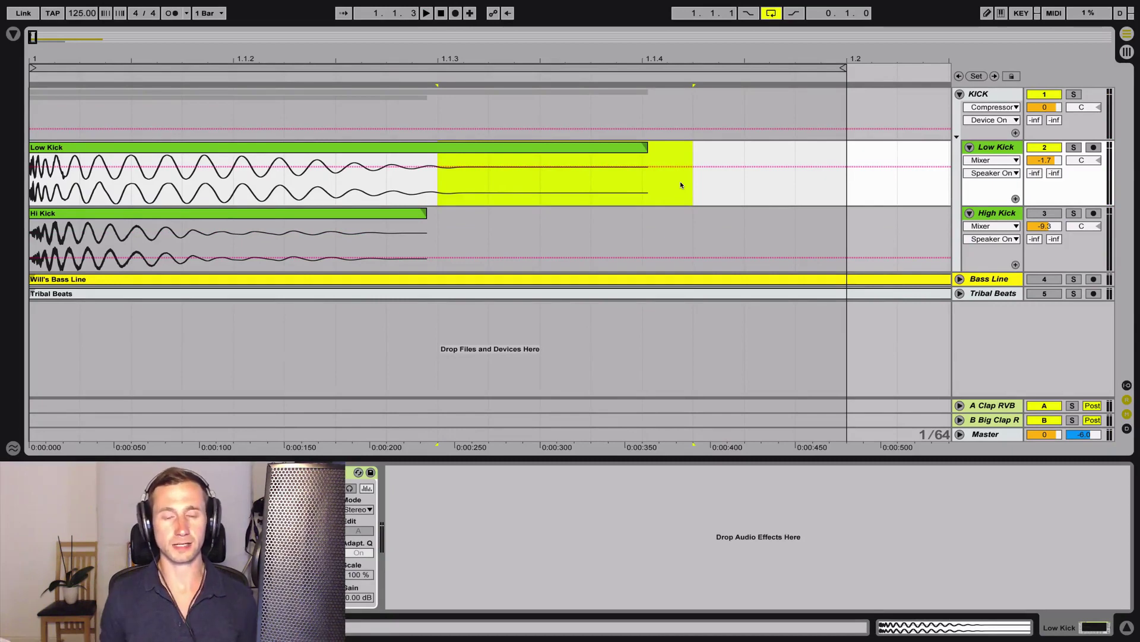
{"action": "key", "text": "Delete"}
{"action": "key", "text": "space"}
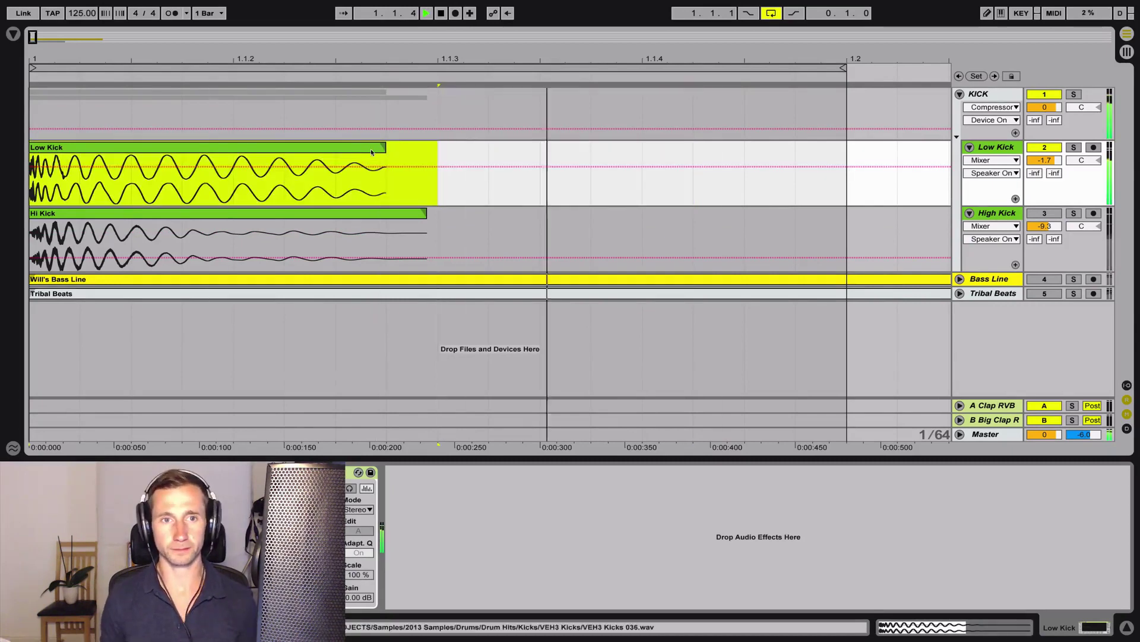
- Show the fades on the Low Kick clip and add a short fade-in at its start
{"action": "left_click", "coordinate": [992, 160]}
{"action": "left_click", "coordinate": [984, 169]}
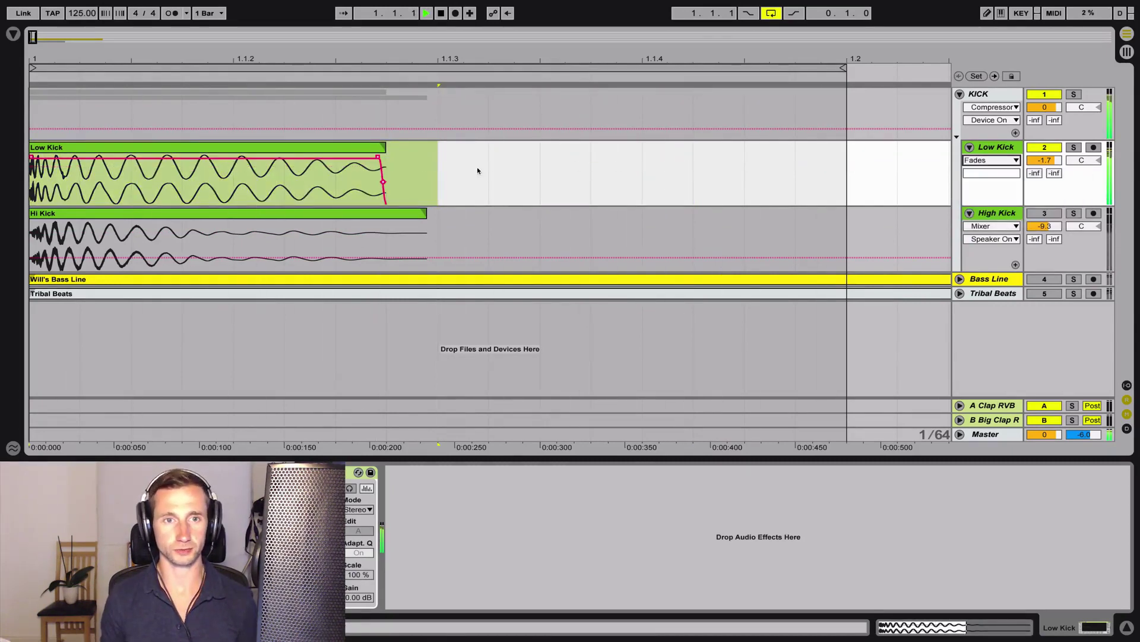
{"action": "left_click", "coordinate": [46, 159]}
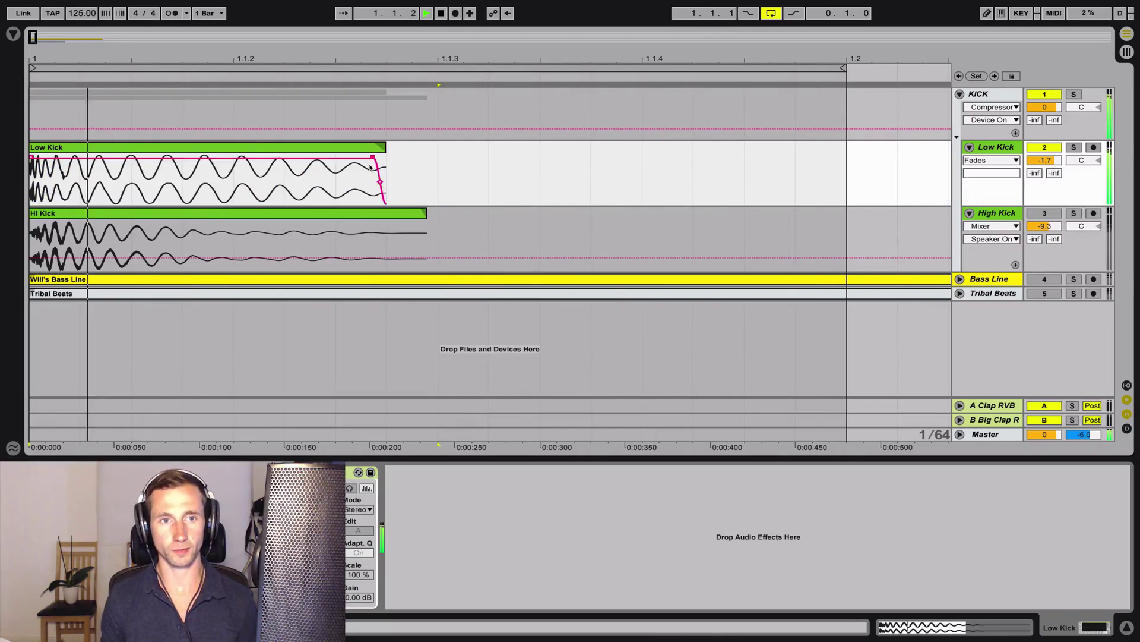
{"action": "left_click", "coordinate": [46, 147]}
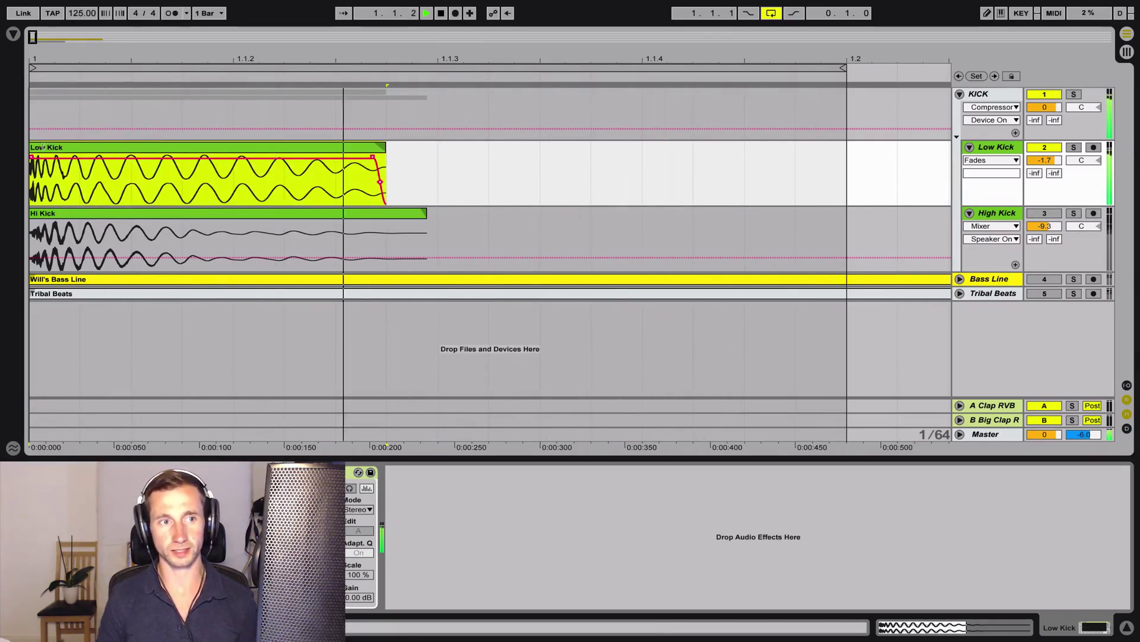
{"action": "left_click_drag", "start_coordinate": [30, 172], "coordinate": [50, 147]}
{"action": "left_click", "coordinate": [55, 158]}
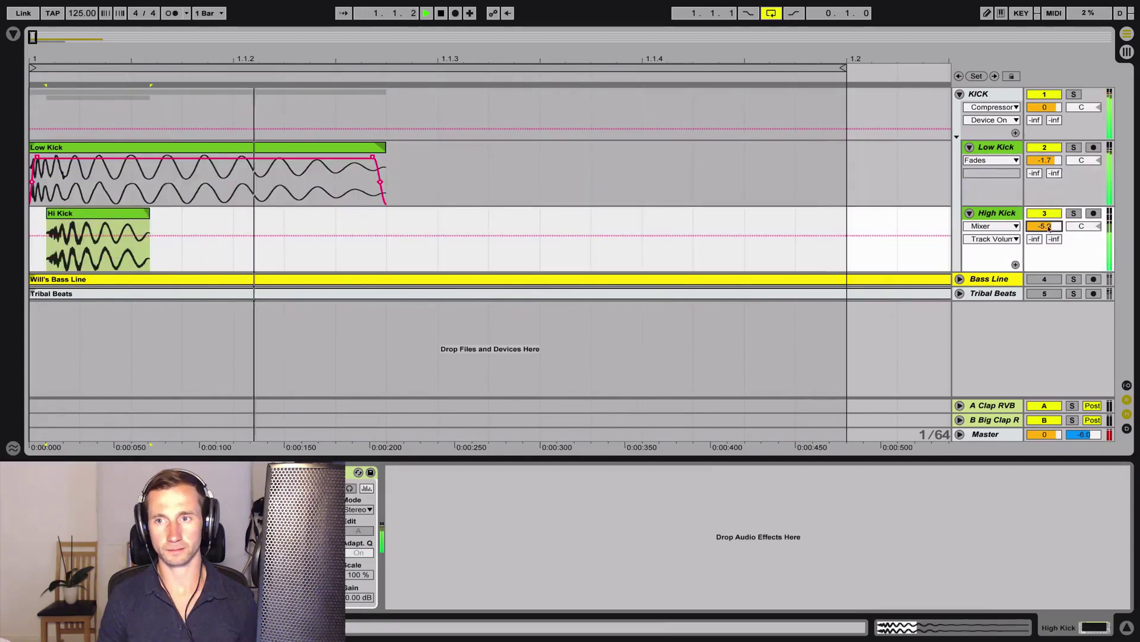
- Shift the Hi Kick clip slightly earlier so it starts just after the Low Kick clip, listening to the layered loop
{"action": "key", "text": "space"}
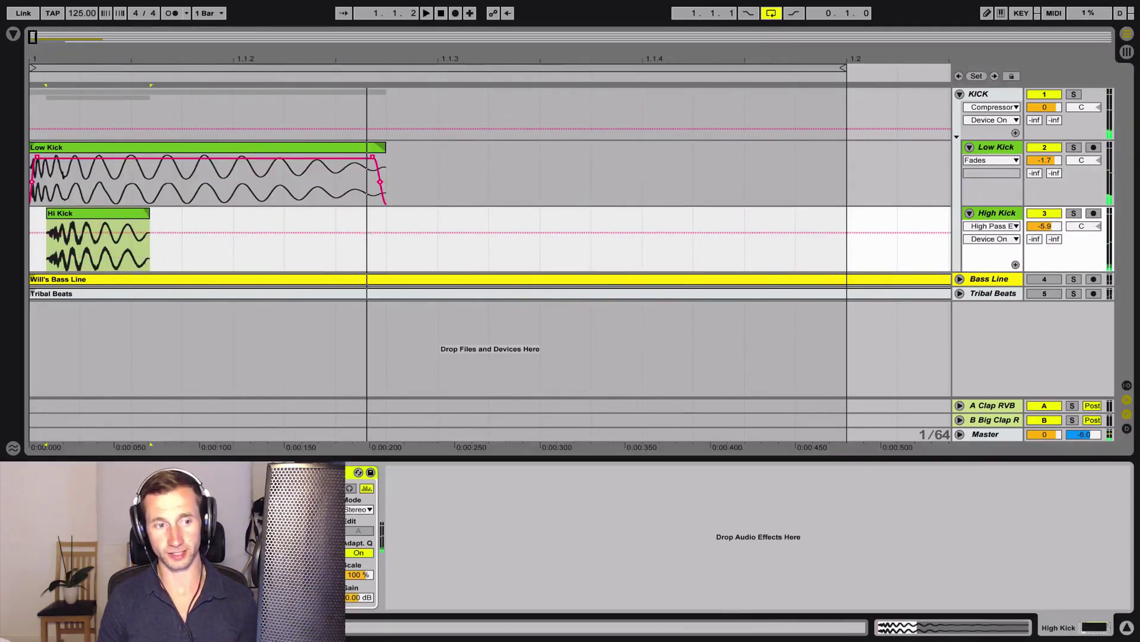
{"action": "key", "text": "space"}
{"action": "left_click", "coordinate": [944, 199]}
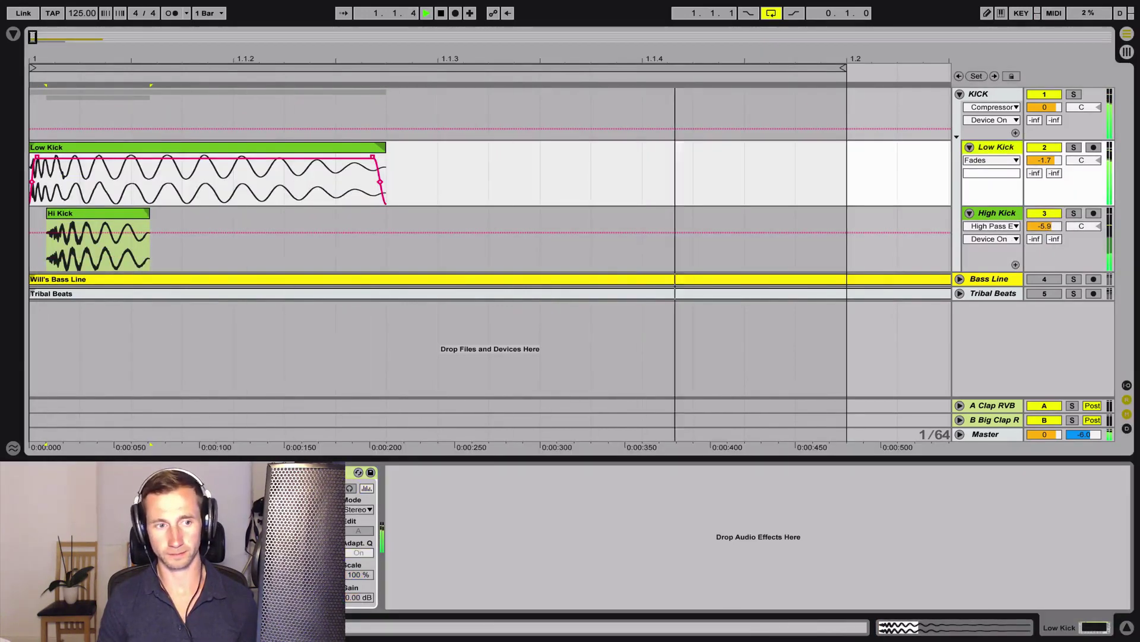
{"action": "left_click", "coordinate": [82, 216]}
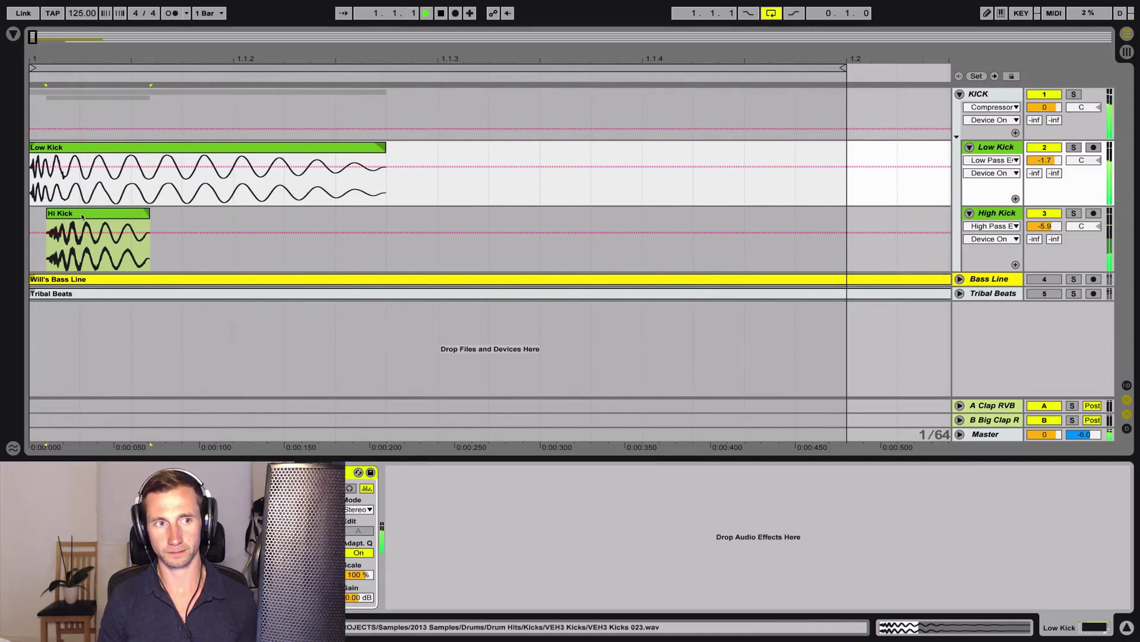
{"action": "left_click_drag", "start_coordinate": [82, 216], "coordinate": [72, 216]}
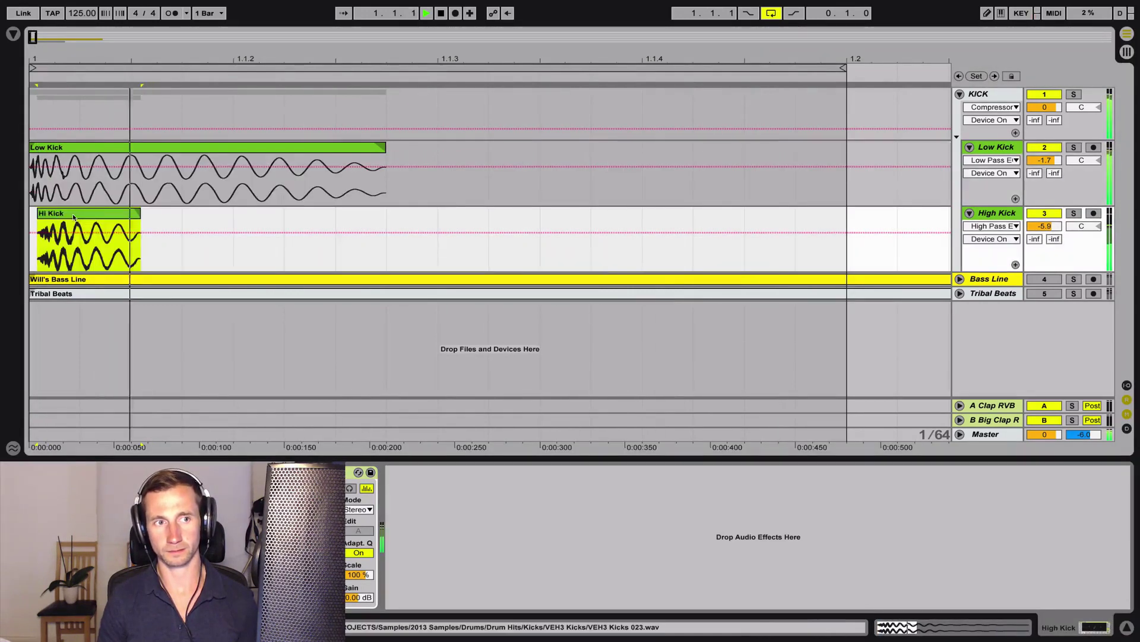
{"action": "left_click", "coordinate": [1044, 226]}
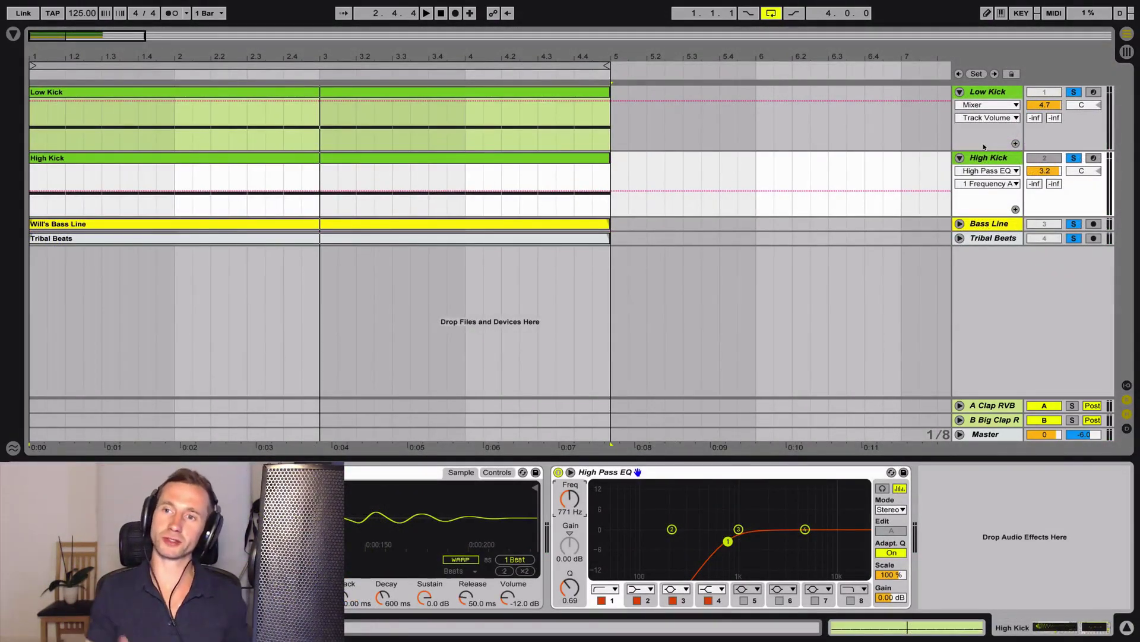
- Group the Low Kick and High Kick tracks as KICK, solo the group and audition it
{"action": "left_click", "coordinate": [988, 93]}
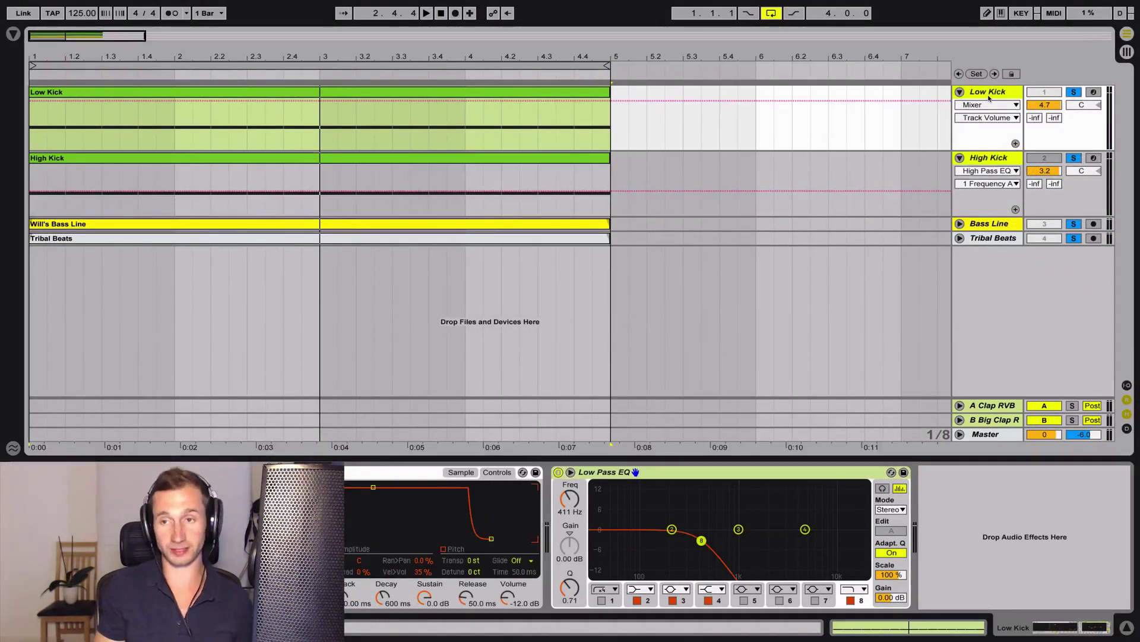
{"action": "key", "text": "ctrl+g"}
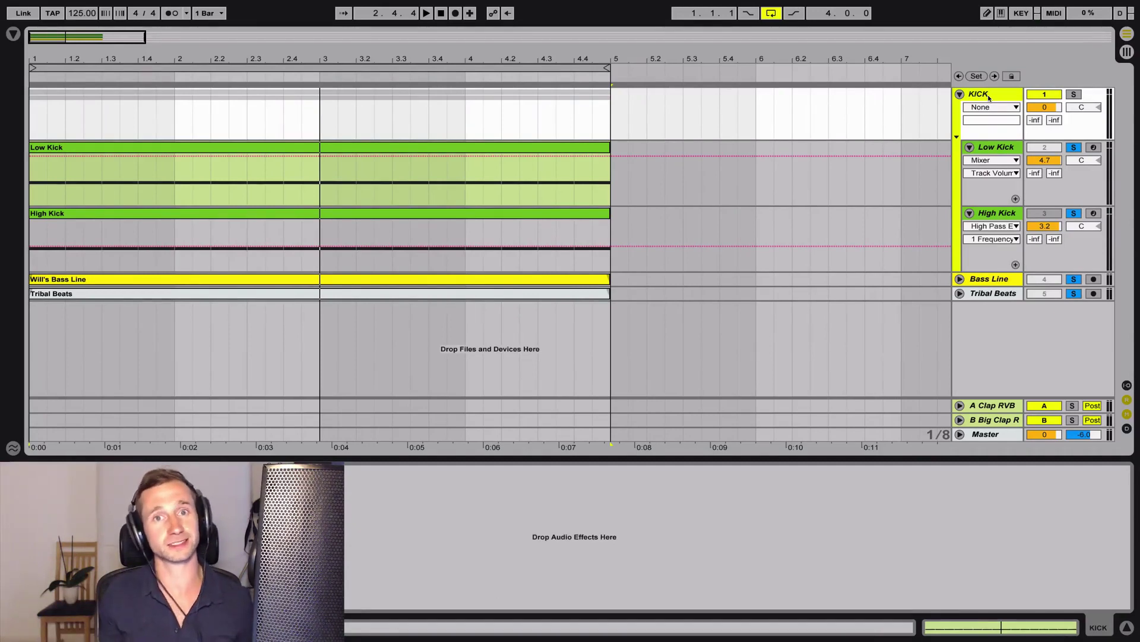
{"action": "left_click", "coordinate": [1074, 94]}
{"action": "key", "text": "space"}
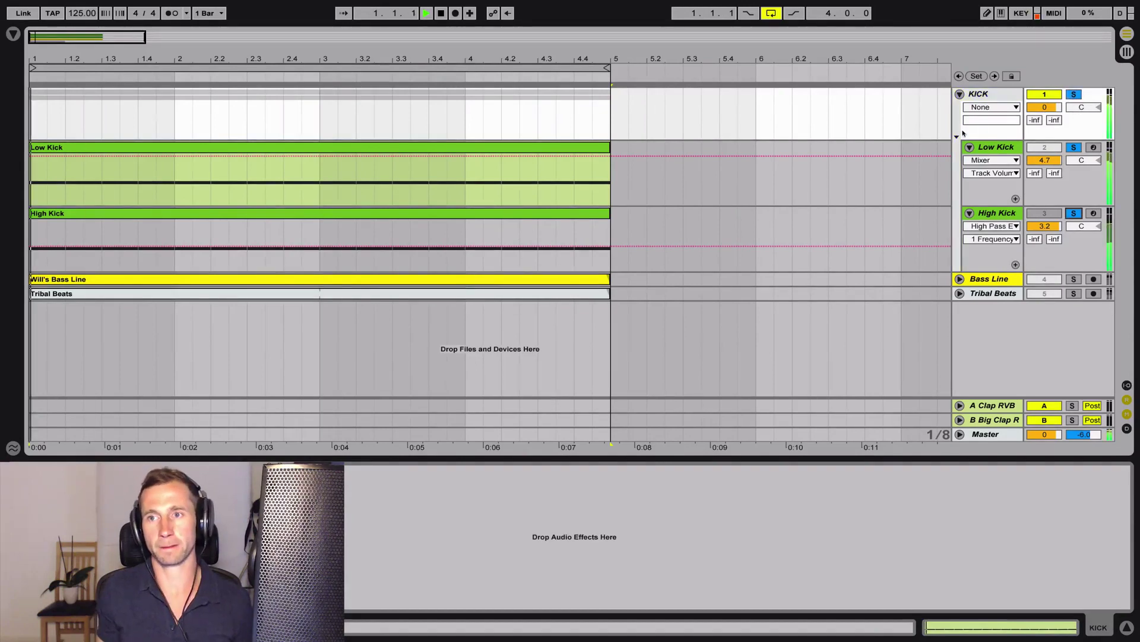
{"action": "key", "text": "space"}
- Add a Compressor audio effect to the KICK group
{"action": "left_click", "coordinate": [13, 34]}
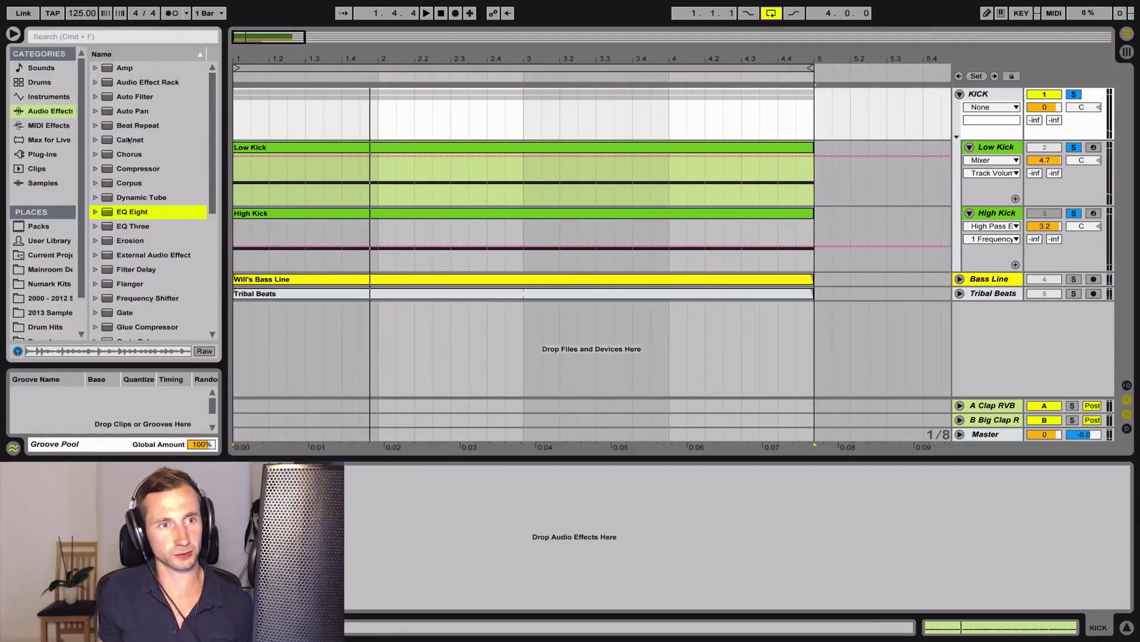
{"action": "left_click", "coordinate": [122, 170]}
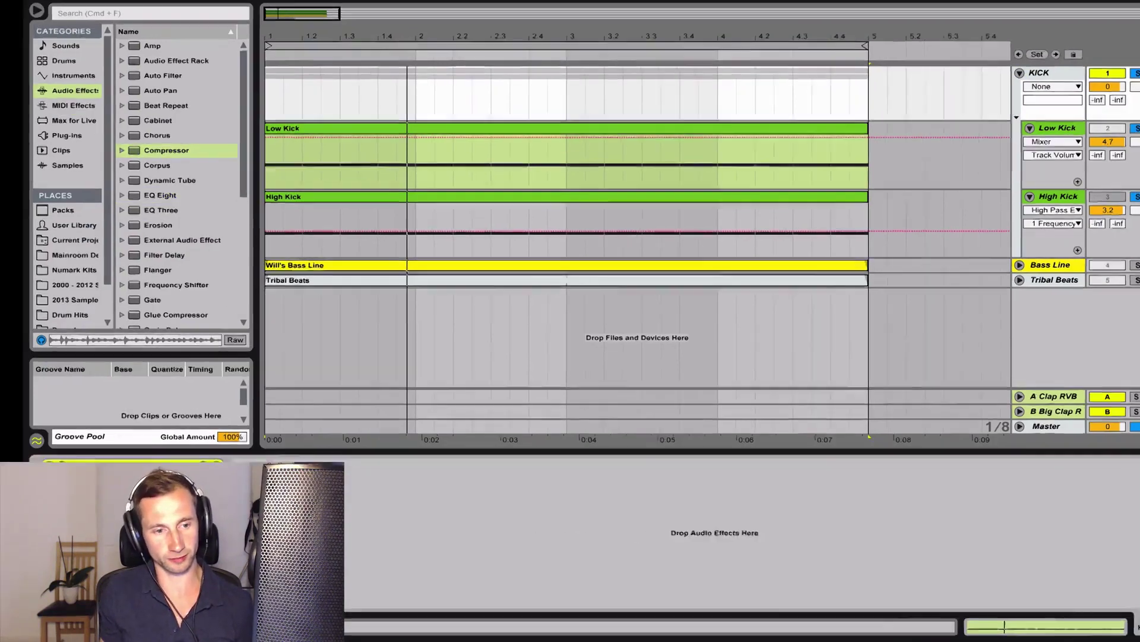
{"action": "left_click_drag", "start_coordinate": [122, 170], "coordinate": [147, 586]}
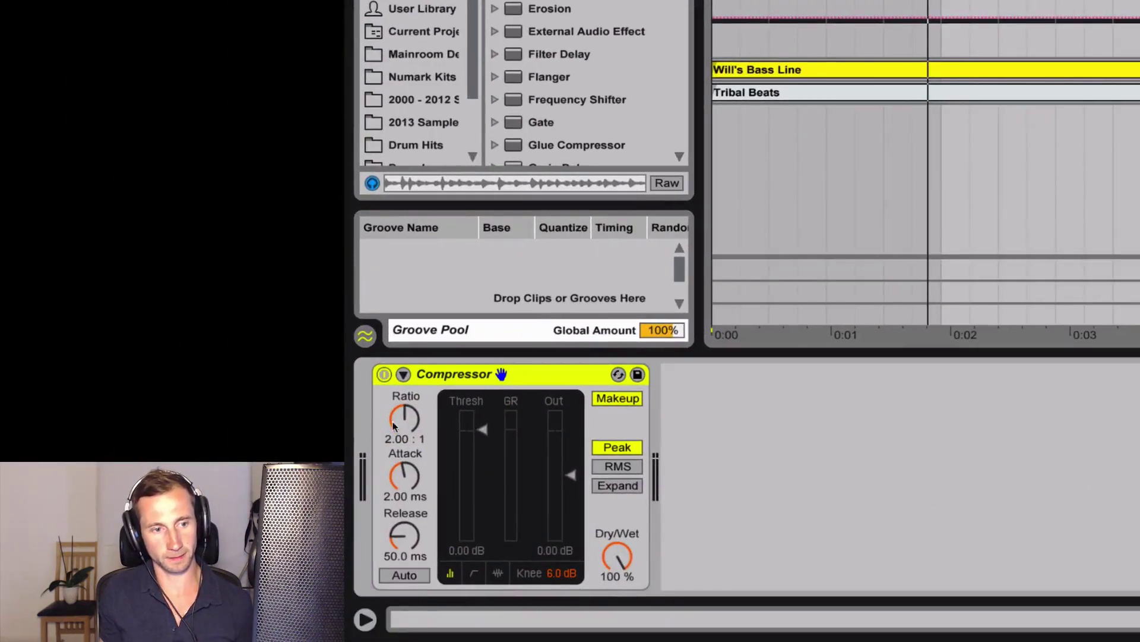
- Set the Compressor's threshold to -24 dB, attack to 0.80 ms and release to 478 ms while the kicks play
{"action": "key", "text": "space"}
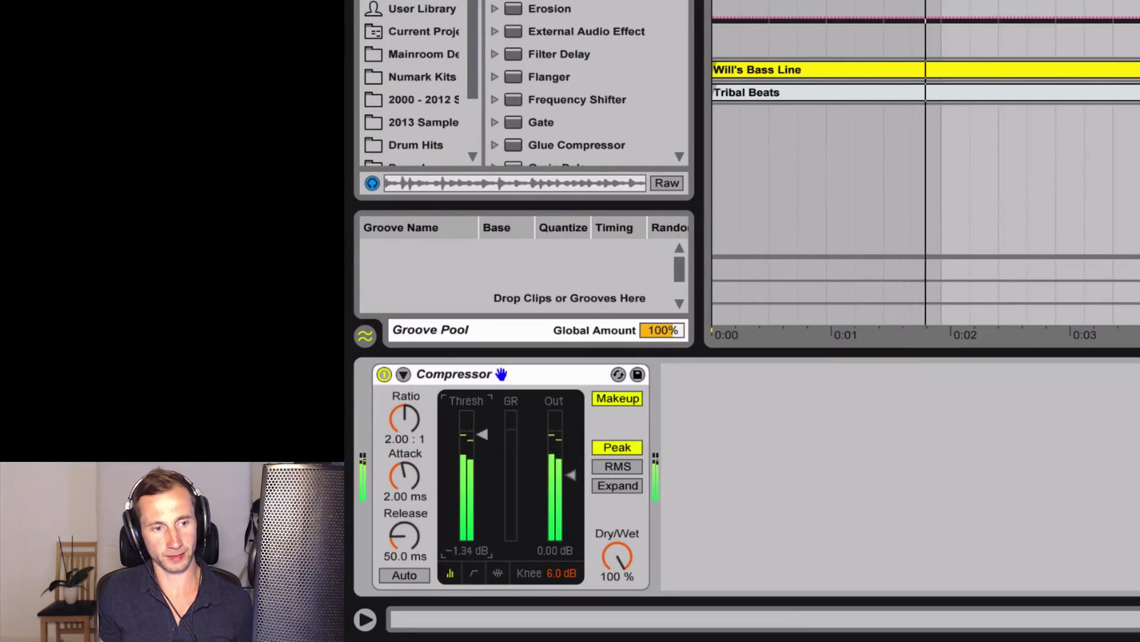
{"action": "left_click_drag", "start_coordinate": [482, 434], "coordinate": [482, 458]}
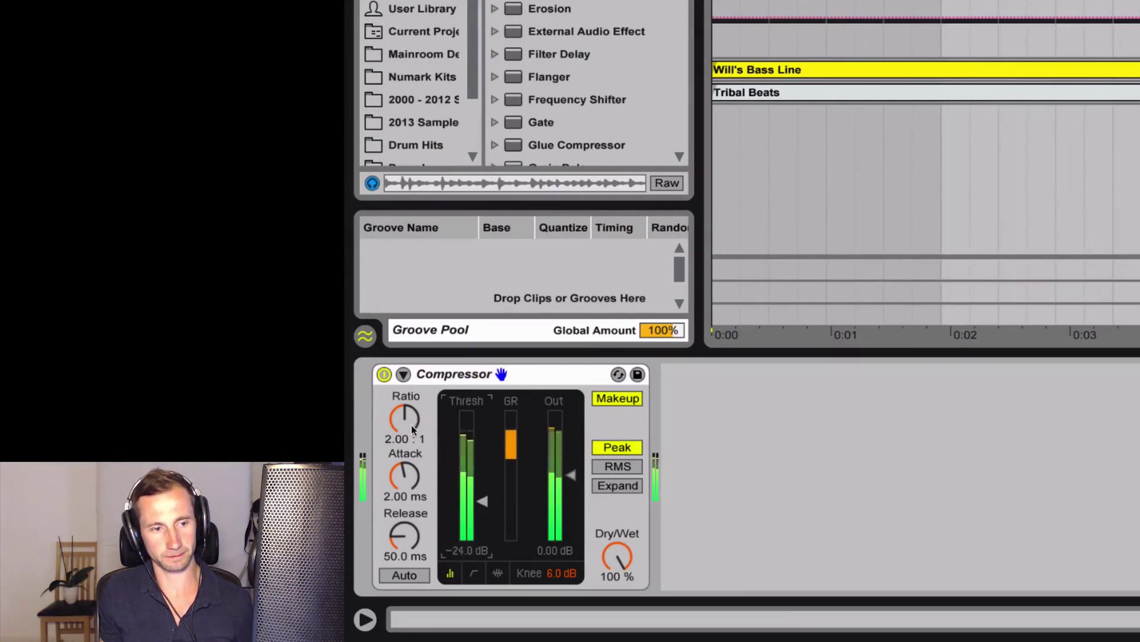
{"action": "left_click_drag", "start_coordinate": [408, 476], "coordinate": [408, 486]}
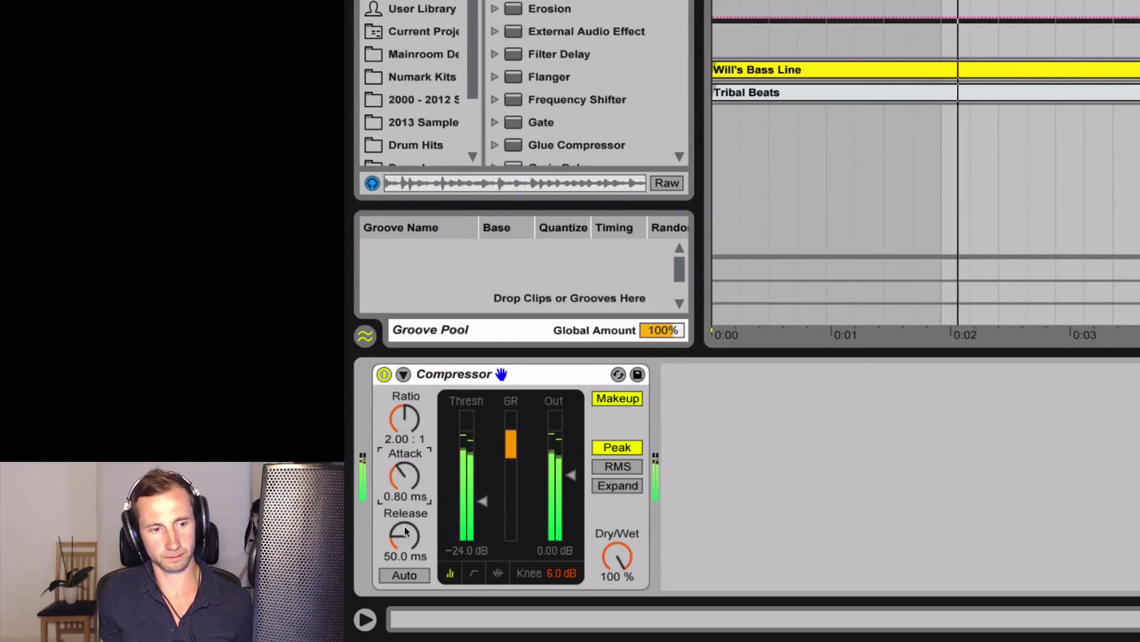
{"action": "left_click_drag", "start_coordinate": [405, 536], "coordinate": [405, 503]}
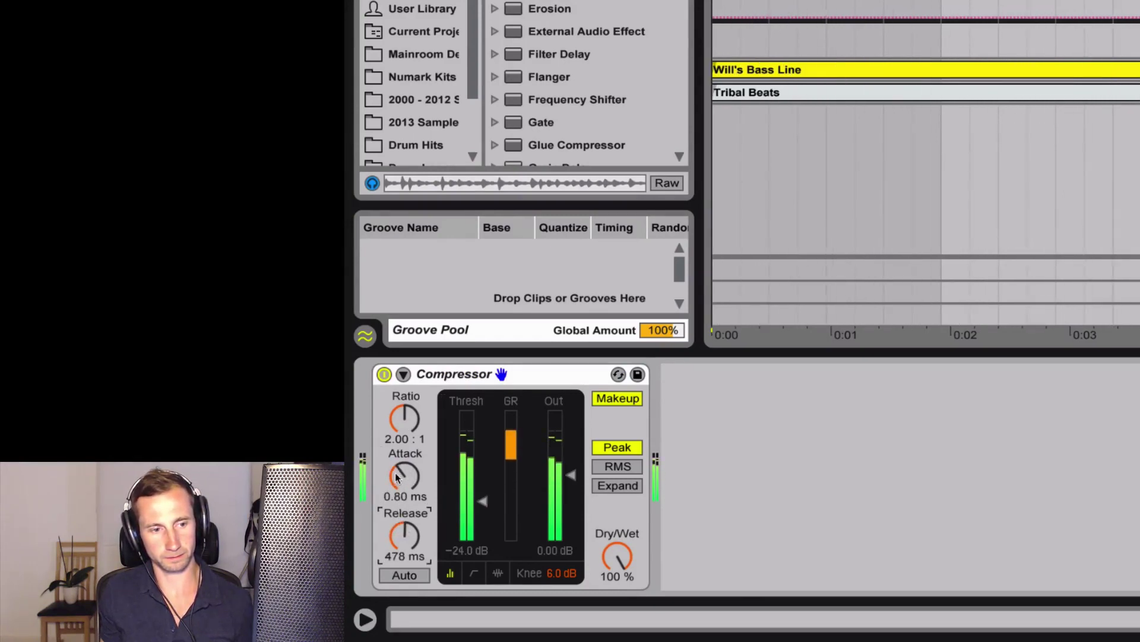
- Compare the KICK group with the Compressor bypassed and active, and lower its threshold to about -42.8 dB
{"action": "left_click", "coordinate": [384, 374]}
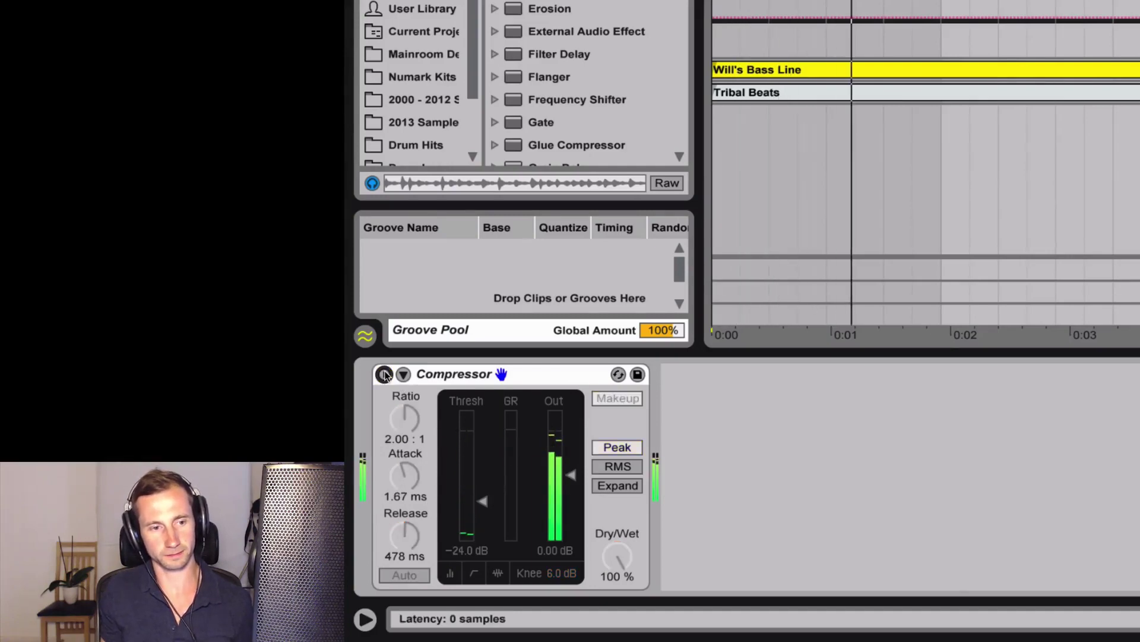
{"action": "left_click", "coordinate": [385, 374]}
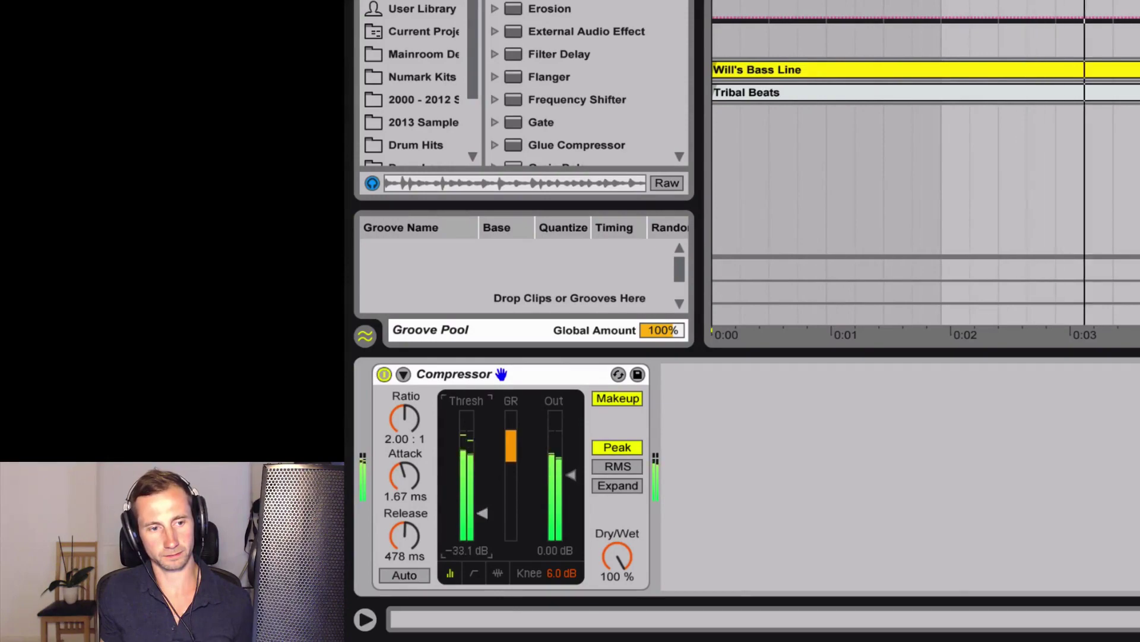
{"action": "left_click_drag", "start_coordinate": [482, 513], "coordinate": [482, 523]}
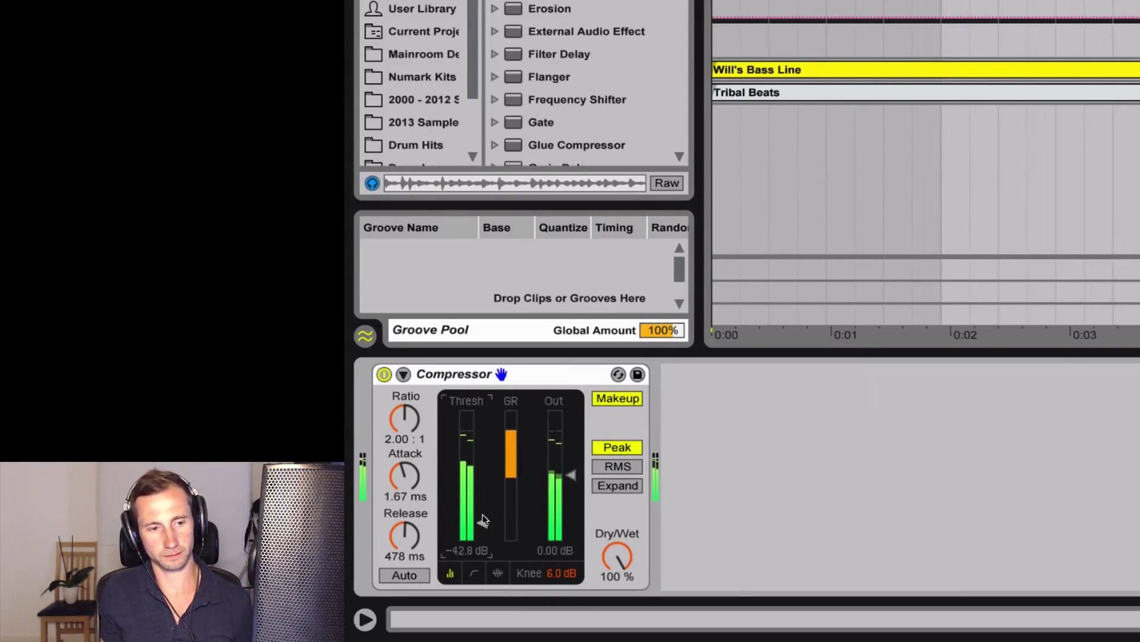